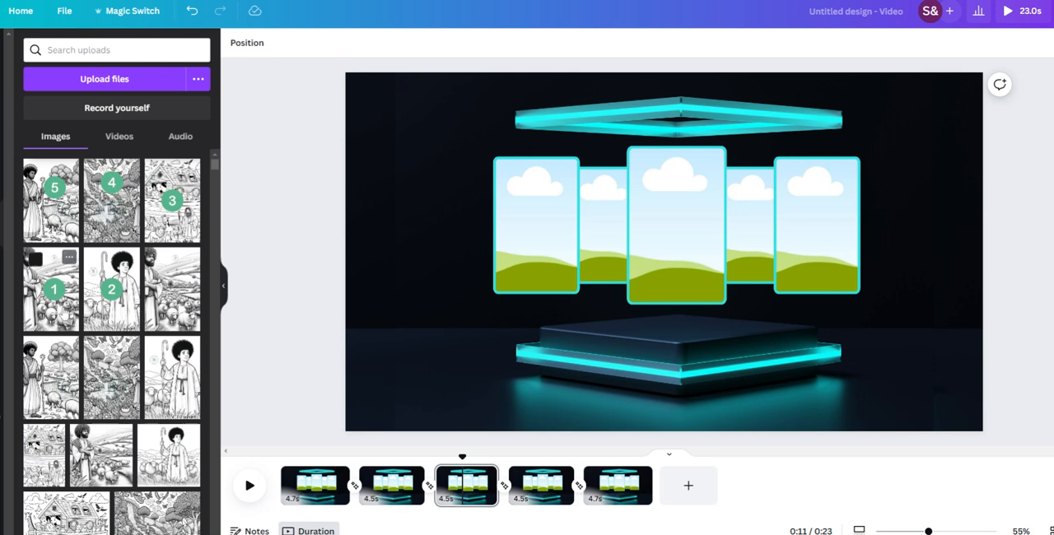
Step: Place uploaded image 1 in page 1's centre frame and in page 2's far-left frame
{"action": "left_click", "coordinate": [311, 484]}
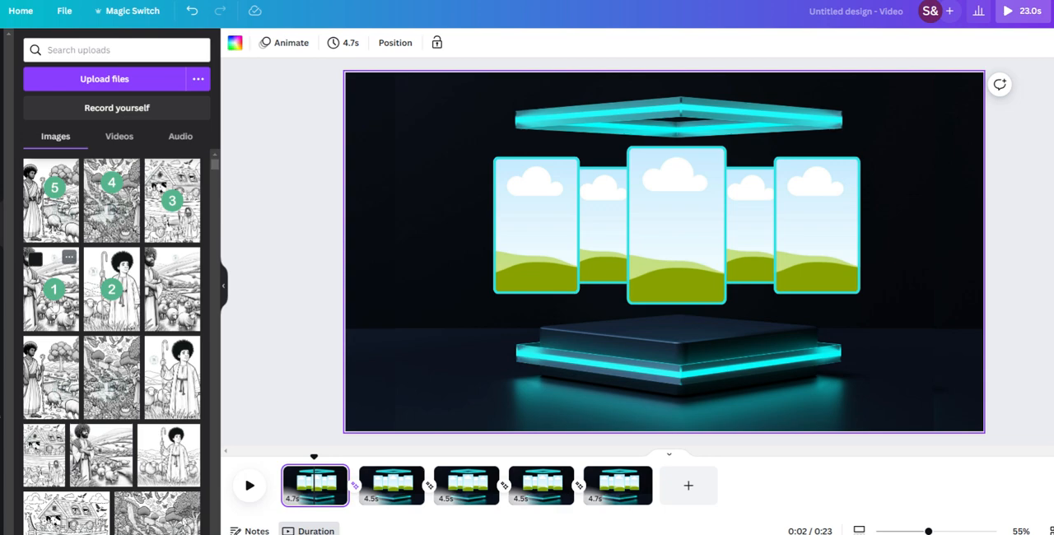
{"action": "left_click", "coordinate": [51, 288]}
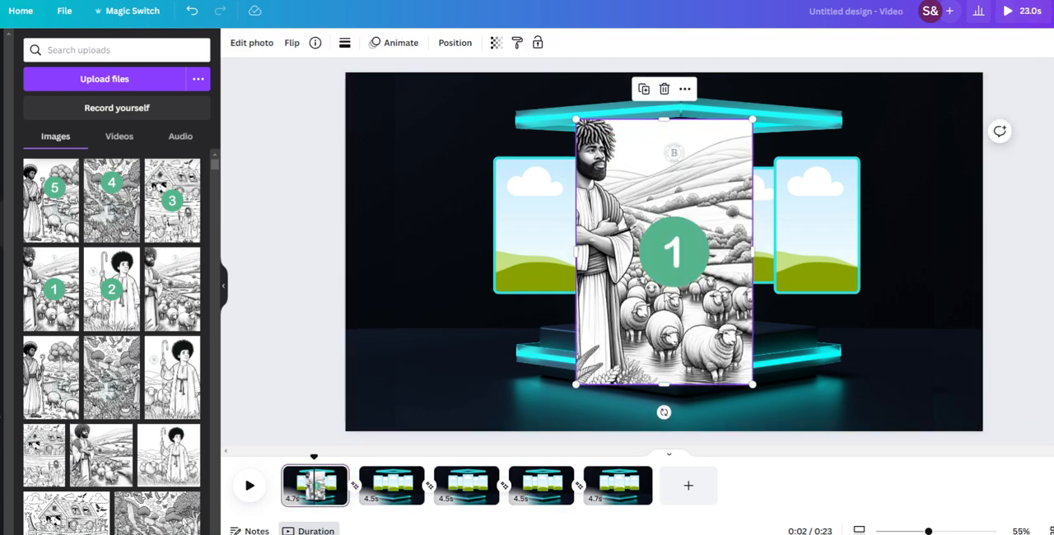
{"action": "left_click_drag", "start_coordinate": [673, 286], "coordinate": [625, 301]}
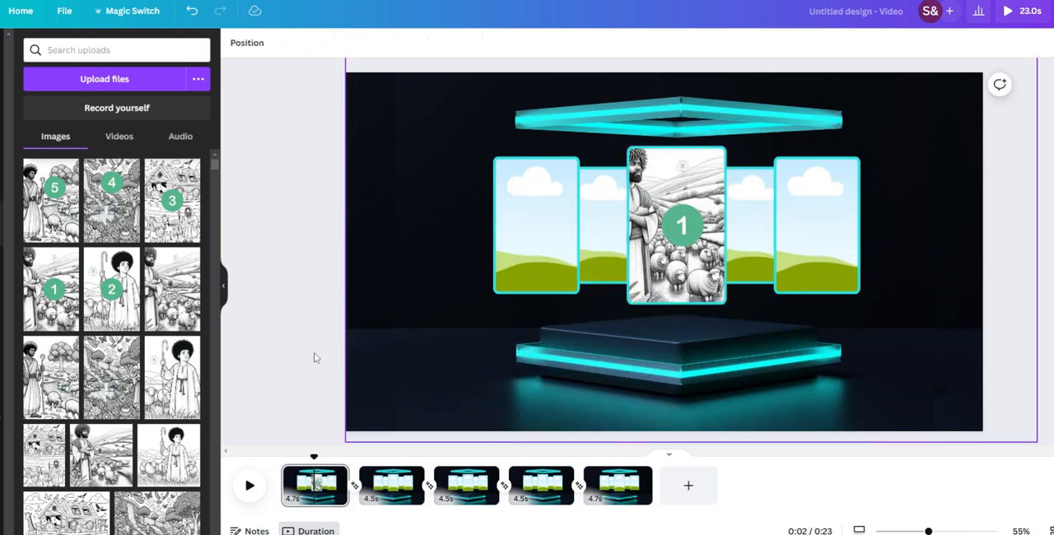
{"action": "left_click", "coordinate": [393, 485]}
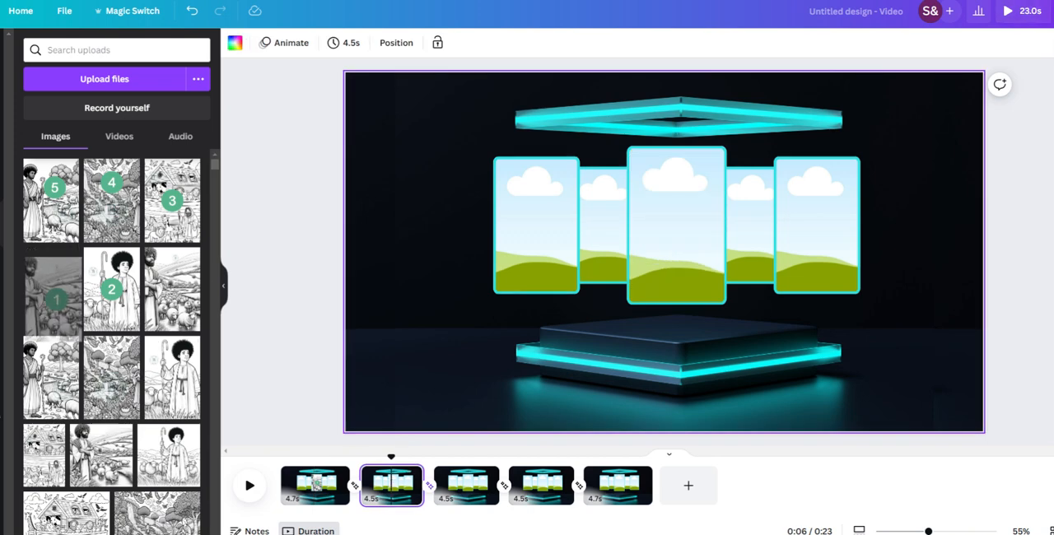
{"action": "left_click_drag", "start_coordinate": [54, 297], "coordinate": [560, 264]}
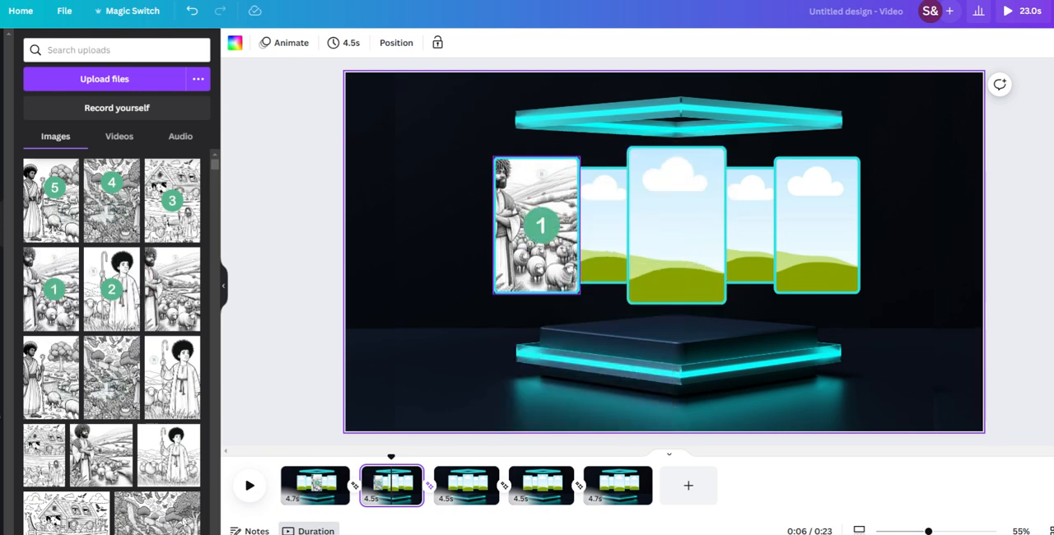
Step: Fill page 3's inner-left frame, just behind the centre frame, with uploaded image 1
{"action": "left_click", "coordinate": [466, 488]}
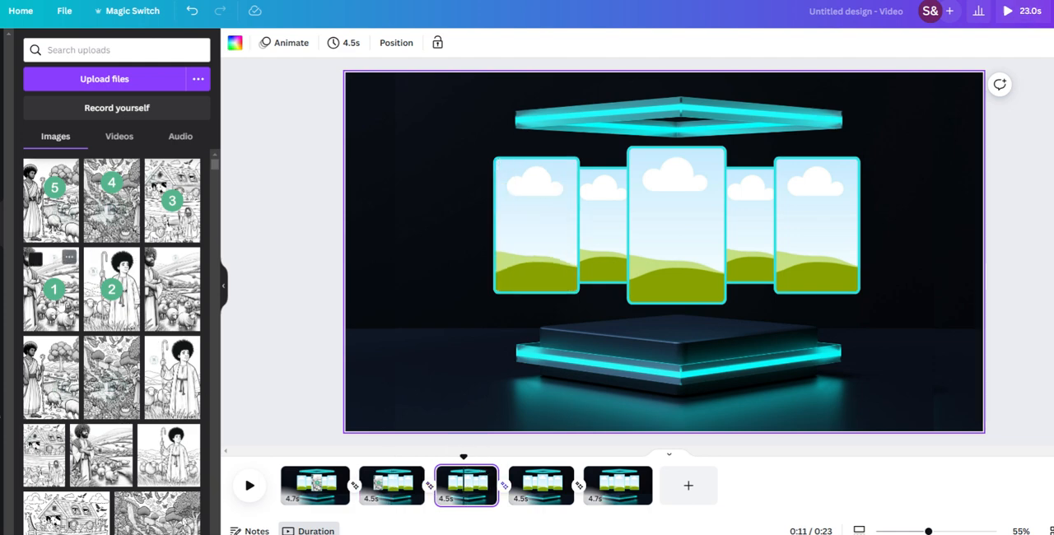
{"action": "left_click_drag", "start_coordinate": [63, 286], "coordinate": [670, 321]}
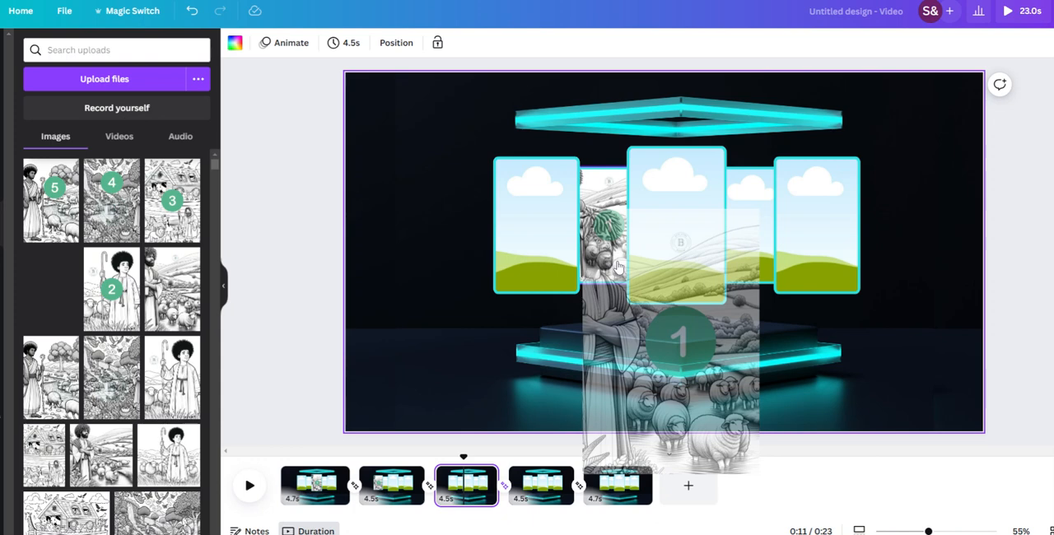
{"action": "left_click_drag", "start_coordinate": [619, 268], "coordinate": [619, 270]}
Step: Place uploaded image 1 in page 4's inner-right frame and in page 5's far-right frame
{"action": "left_click", "coordinate": [541, 491]}
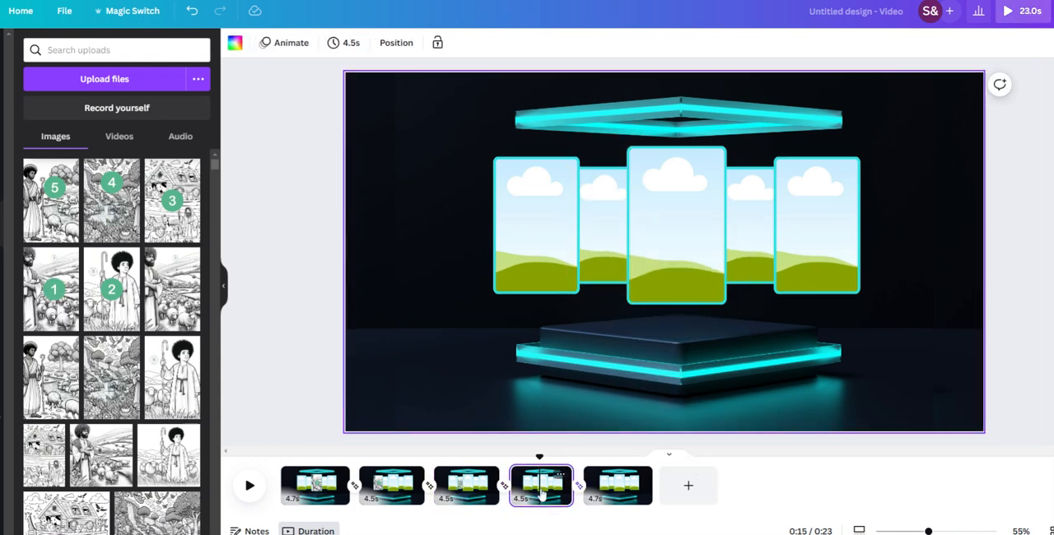
{"action": "left_click_drag", "start_coordinate": [63, 288], "coordinate": [68, 313]}
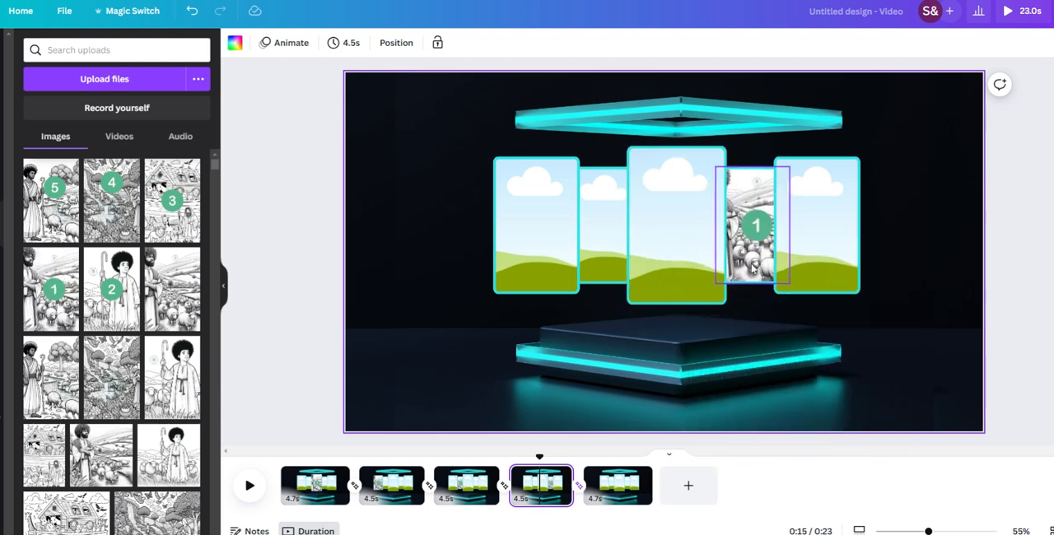
{"action": "left_click", "coordinate": [619, 487]}
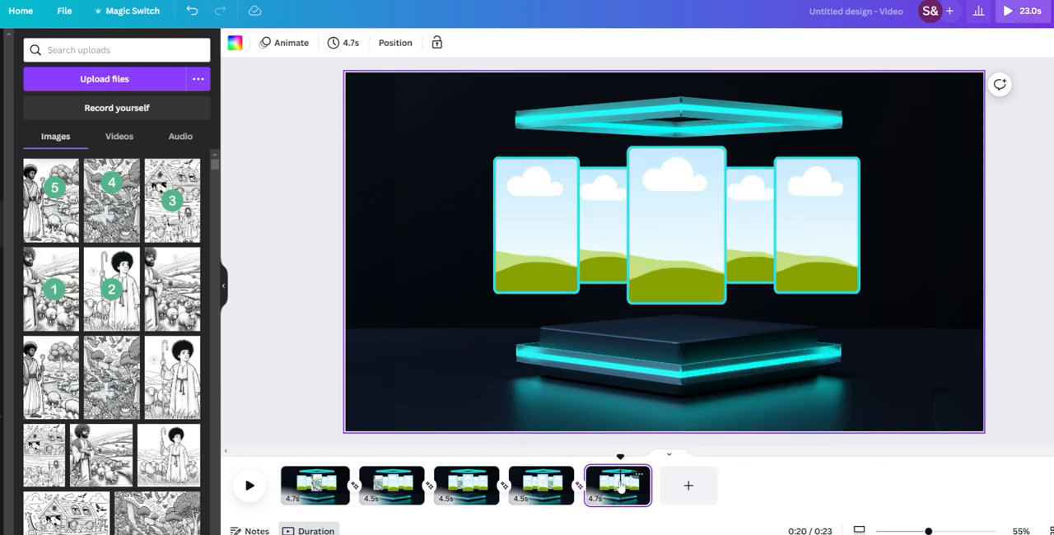
{"action": "left_click", "coordinate": [53, 294]}
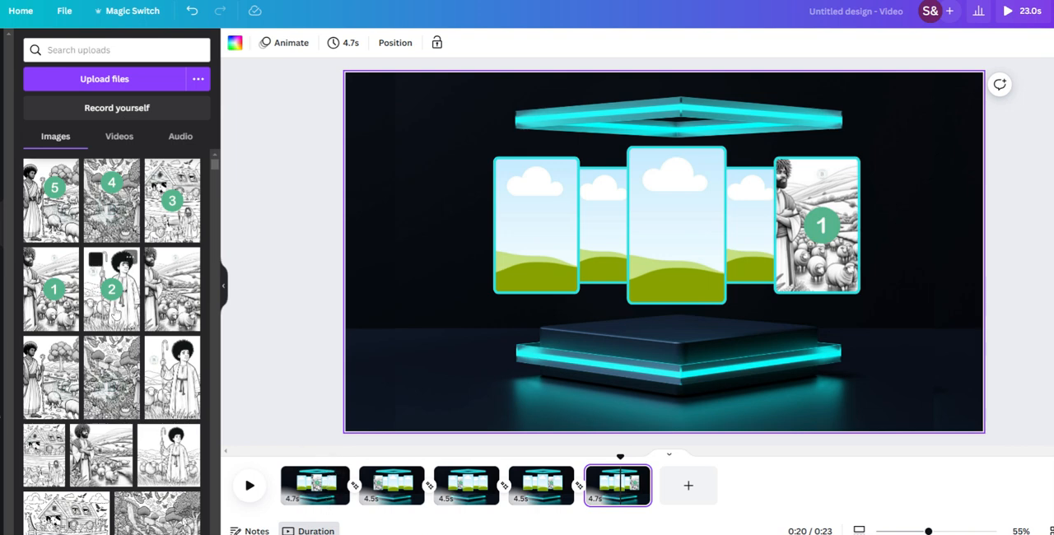
Step: Fill page 1's far-right frame with uploaded image 2
{"action": "mouse_move", "coordinate": [115, 316]}
{"action": "left_mouse_down"}
{"action": "mouse_move", "coordinate": [312, 323]}
{"action": "mouse_move", "coordinate": [120, 320]}
{"action": "left_mouse_up"}
{"action": "left_click", "coordinate": [311, 482]}
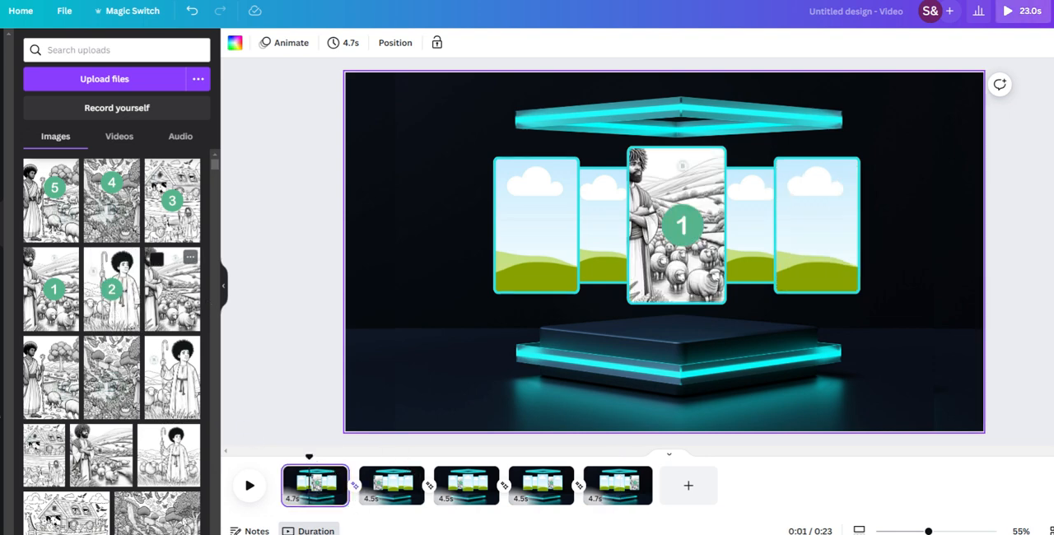
{"action": "left_click_drag", "start_coordinate": [116, 298], "coordinate": [820, 239]}
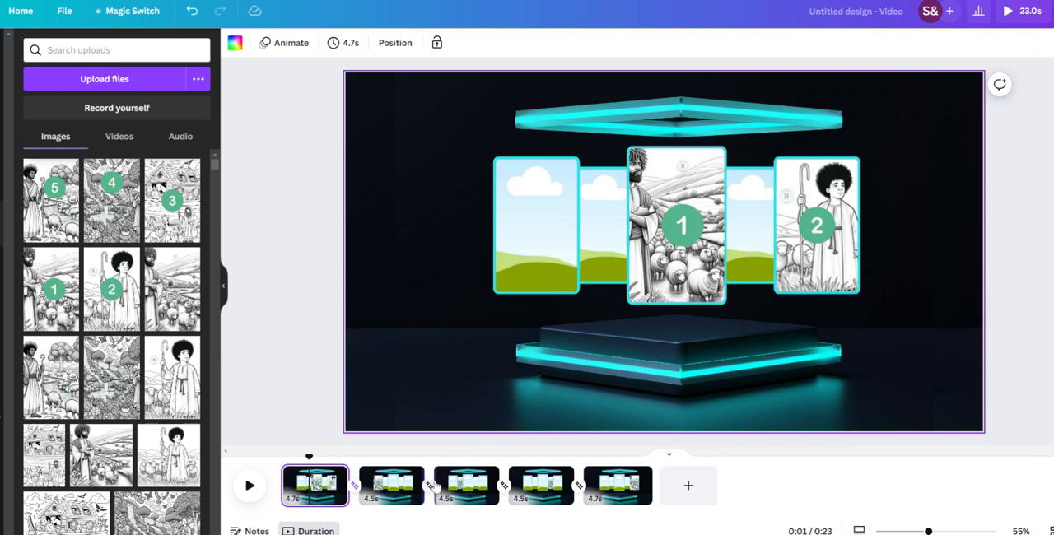
Step: Place uploaded image 2 in page 2's centre frame and in page 3's far-left frame
{"action": "left_click", "coordinate": [391, 479]}
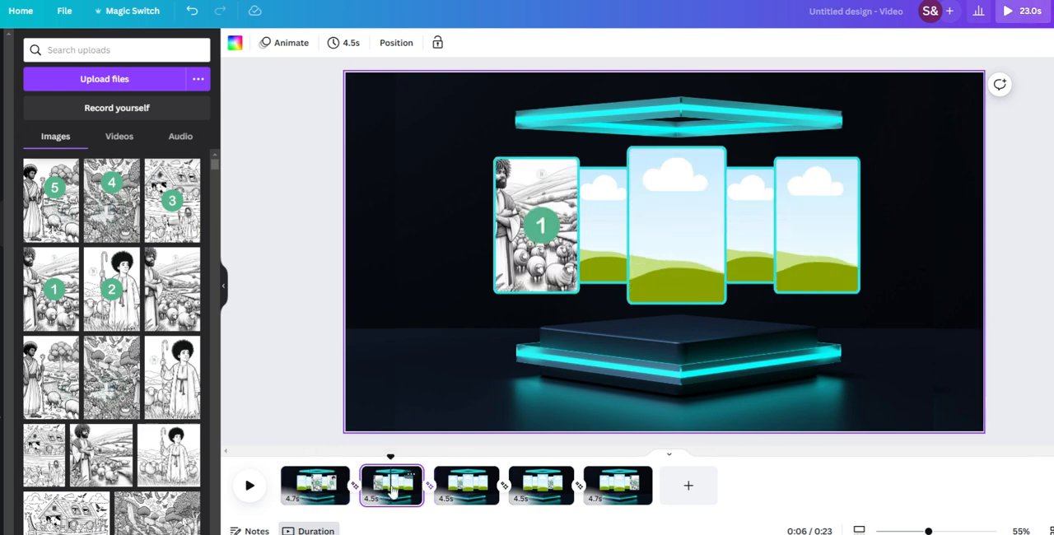
{"action": "left_click_drag", "start_coordinate": [115, 301], "coordinate": [725, 325]}
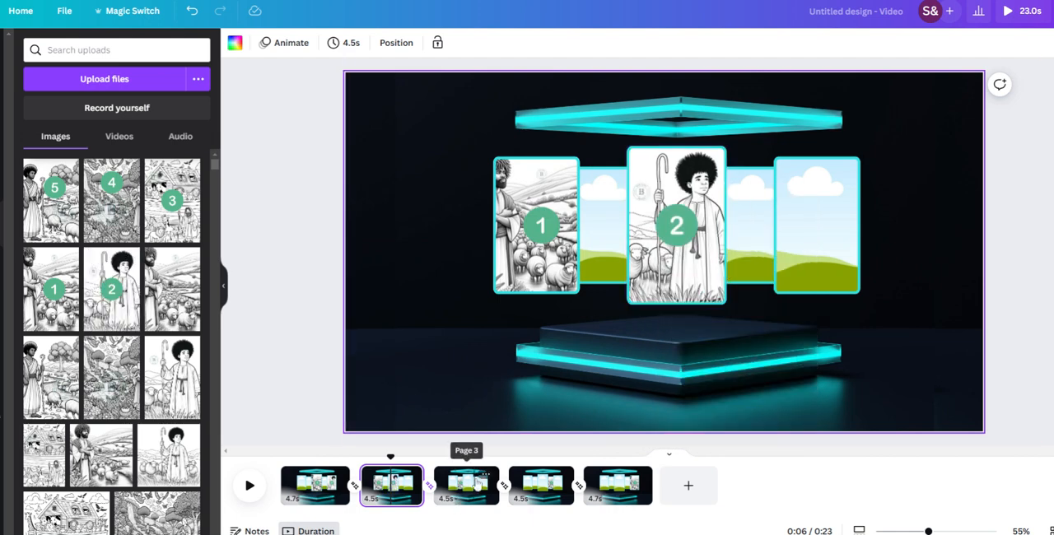
{"action": "left_click", "coordinate": [476, 486]}
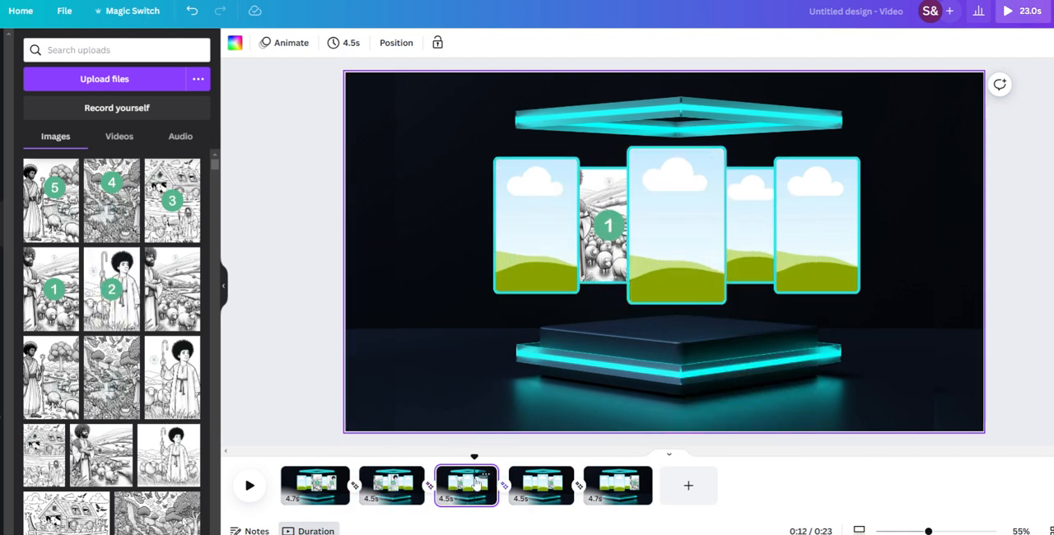
{"action": "left_click_drag", "start_coordinate": [112, 303], "coordinate": [539, 247]}
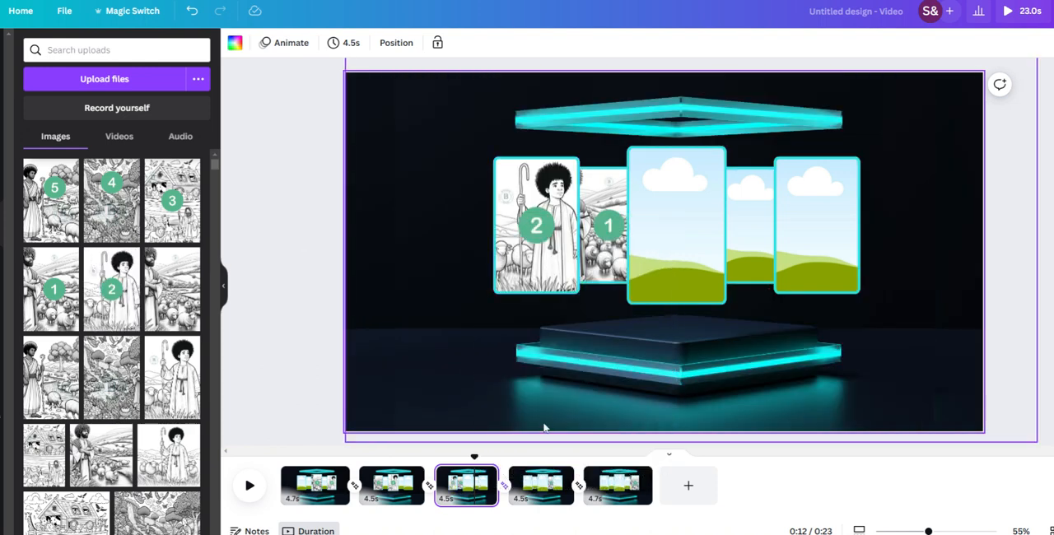
Step: Place uploaded image 2 in page 4's inner-left frame and in page 5's inner-right frame
{"action": "left_click", "coordinate": [543, 499]}
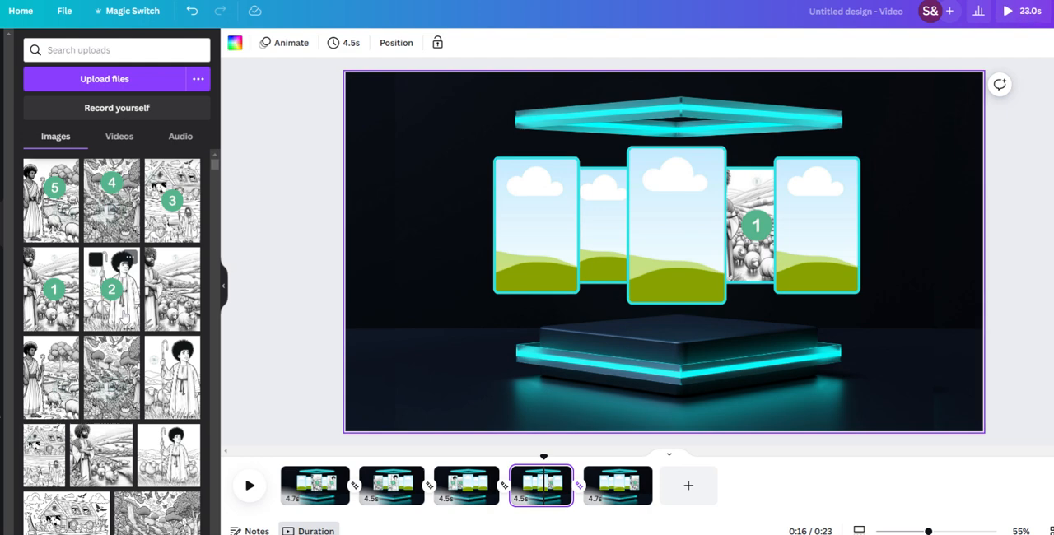
{"action": "left_click_drag", "start_coordinate": [125, 280], "coordinate": [604, 239]}
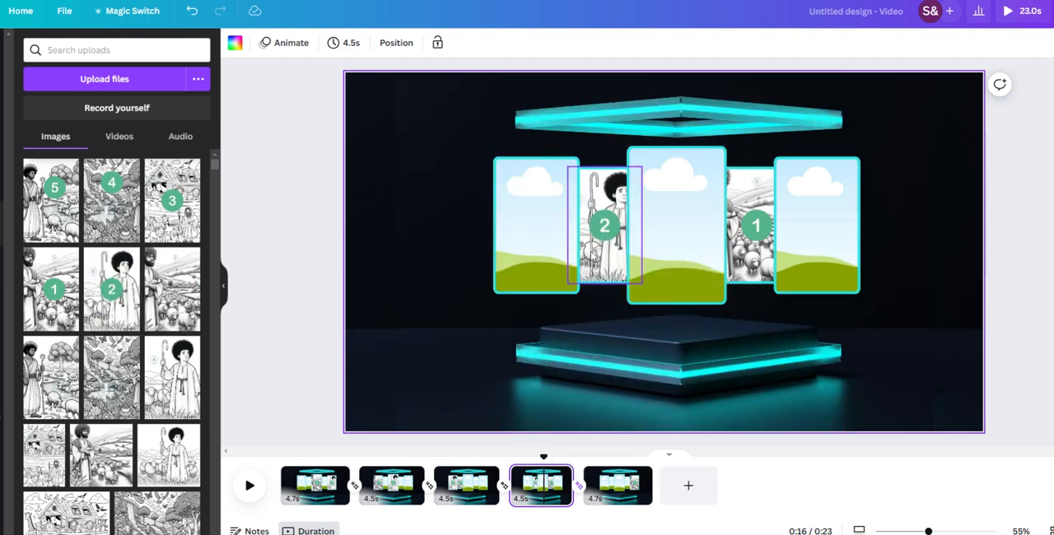
{"action": "left_click", "coordinate": [620, 491]}
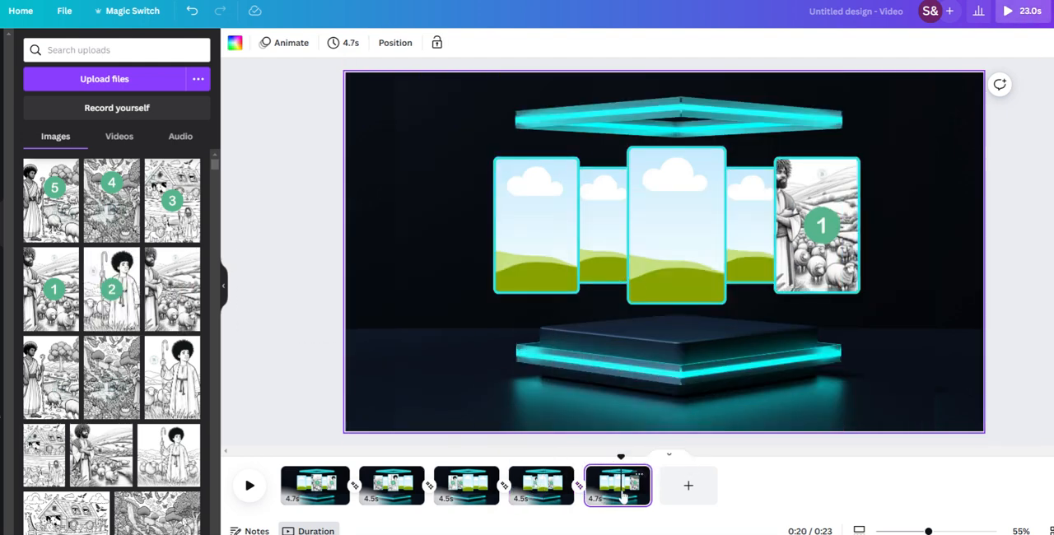
{"action": "left_click_drag", "start_coordinate": [116, 311], "coordinate": [119, 311]}
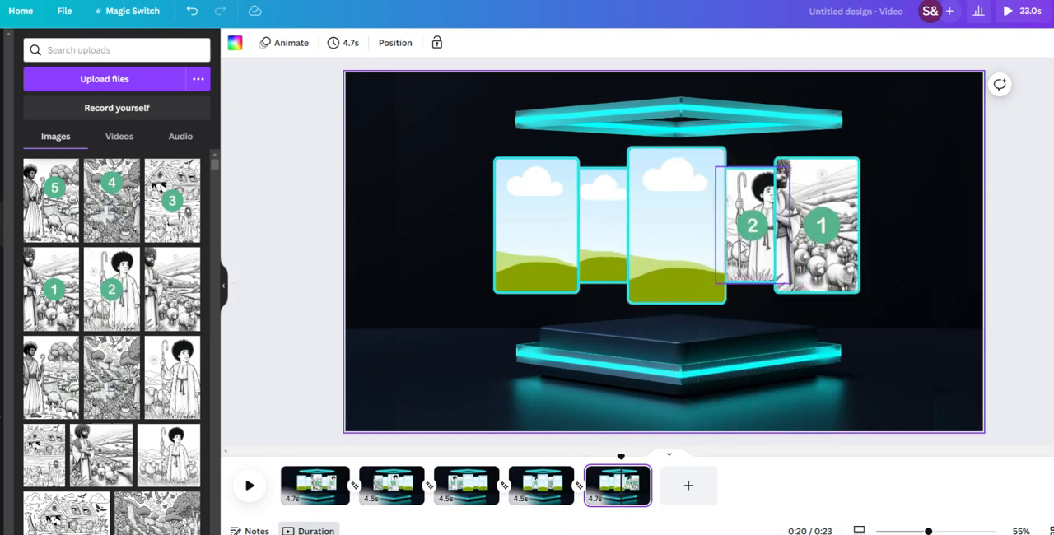
Step: Place uploaded image 3 in page 1's inner-right frame and in page 2's far-right frame
{"action": "left_click", "coordinate": [326, 499]}
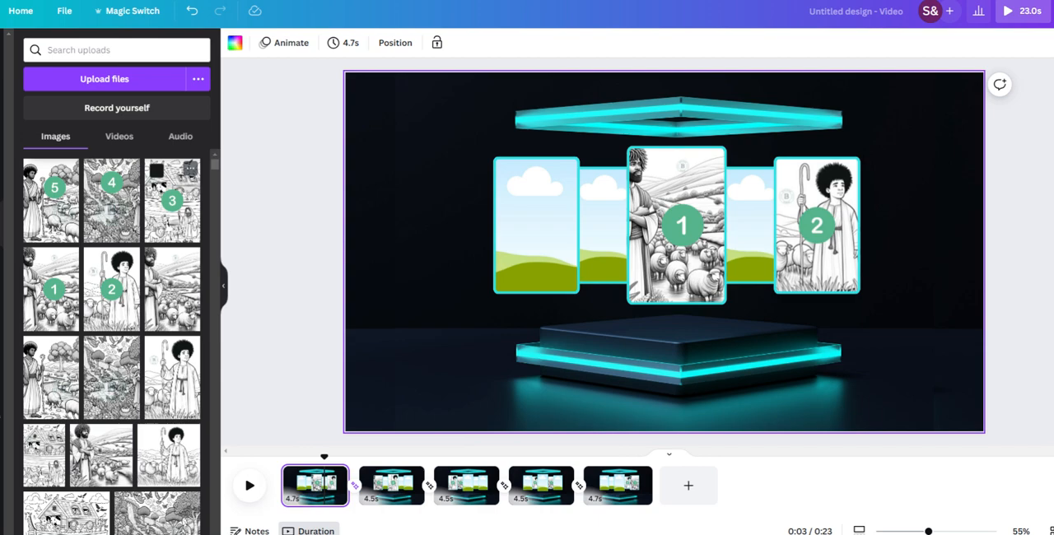
{"action": "left_click", "coordinate": [179, 206]}
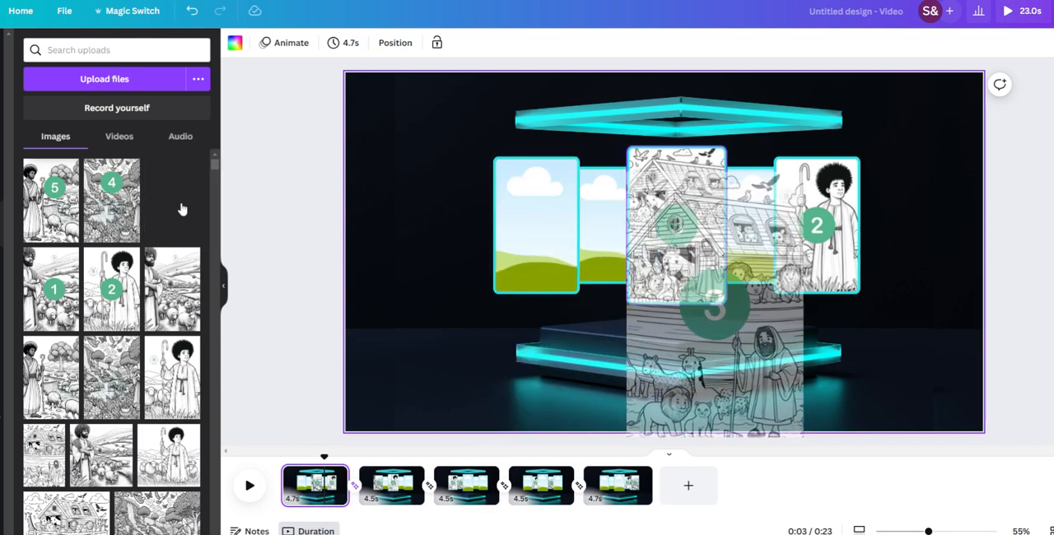
{"action": "left_click_drag", "start_coordinate": [182, 209], "coordinate": [747, 258]}
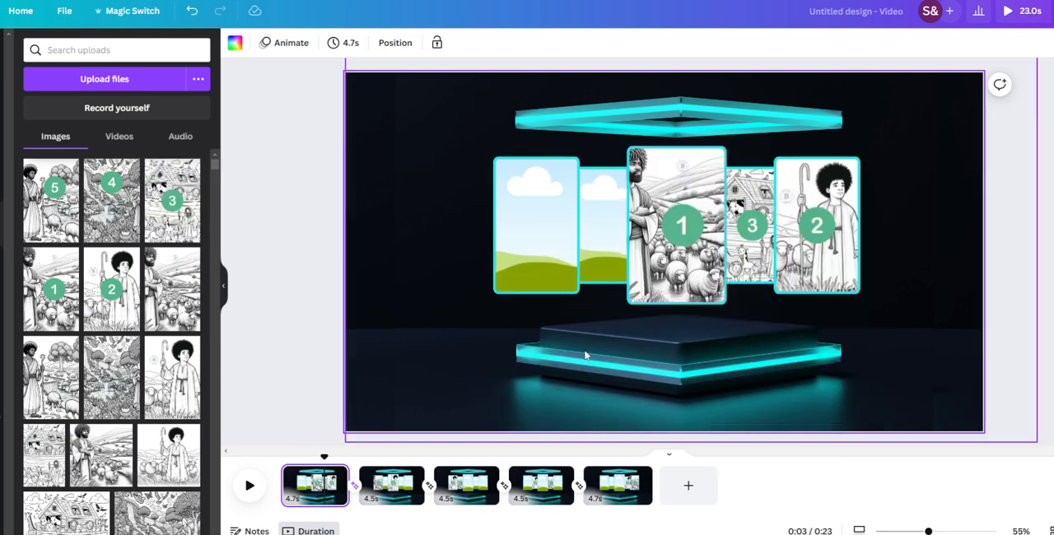
{"action": "left_click", "coordinate": [390, 484]}
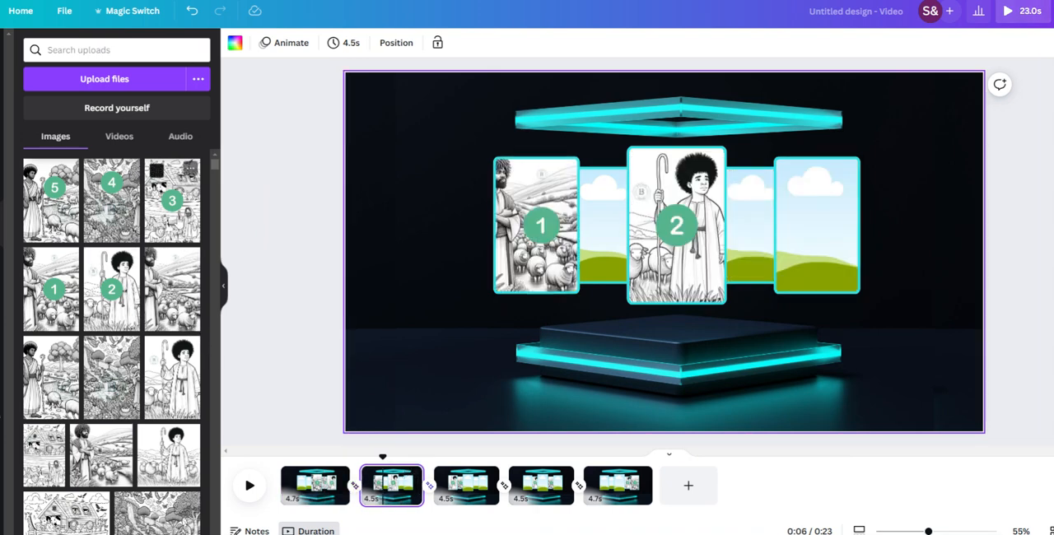
{"action": "left_click_drag", "start_coordinate": [189, 223], "coordinate": [815, 227]}
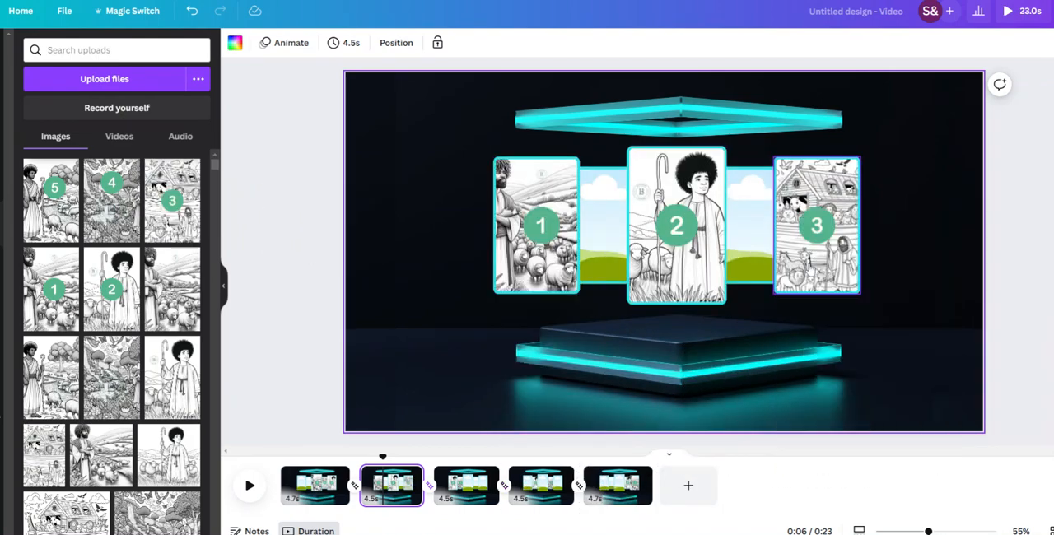
{"action": "left_click", "coordinate": [531, 503]}
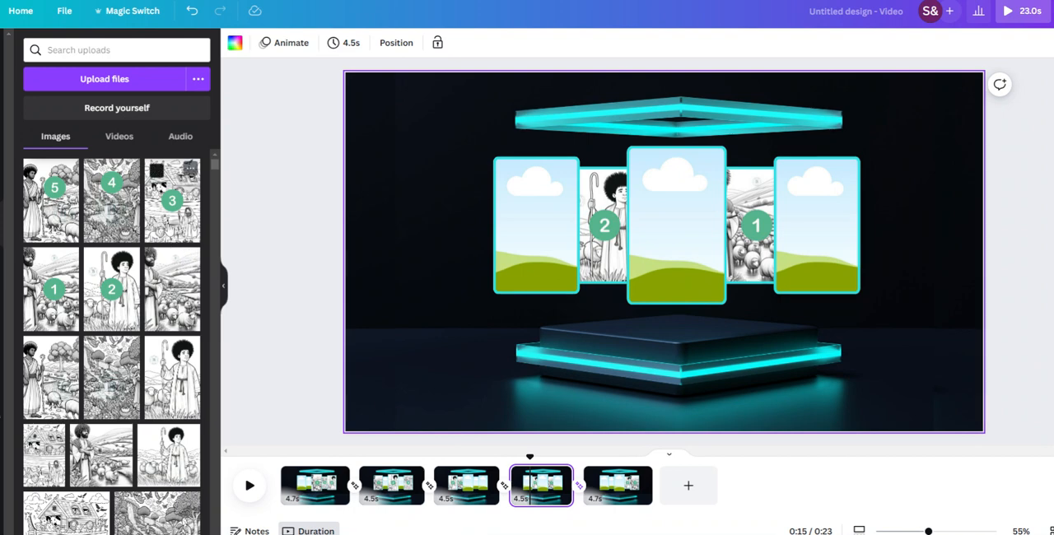
{"action": "left_click_drag", "start_coordinate": [163, 224], "coordinate": [675, 272]}
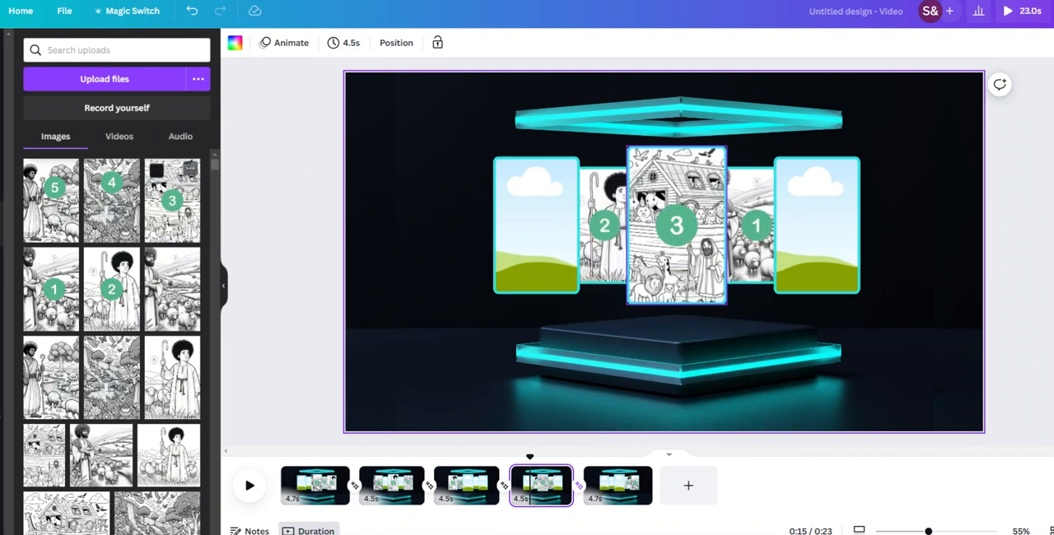
{"action": "left_click", "coordinate": [611, 497]}
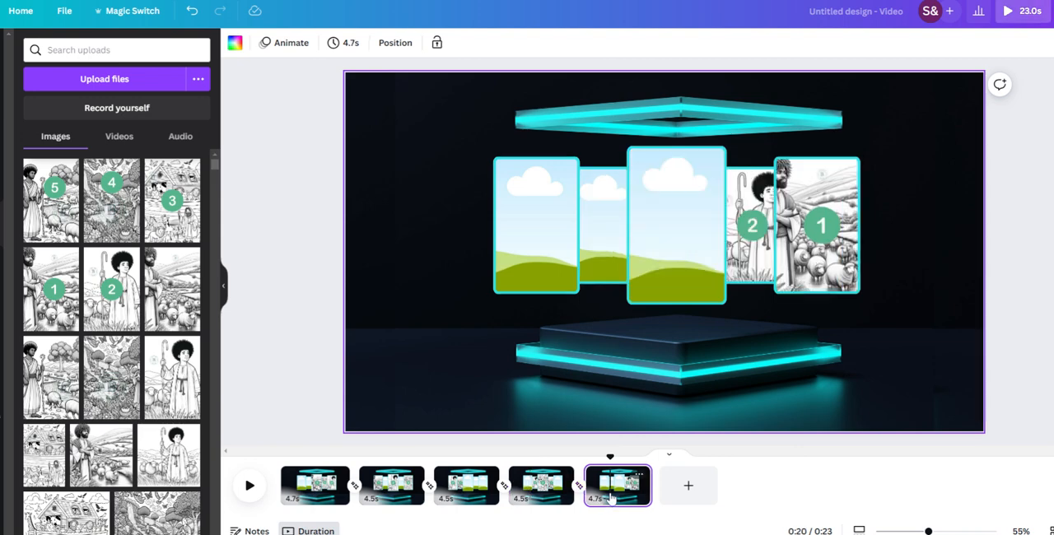
{"action": "left_click", "coordinate": [477, 494]}
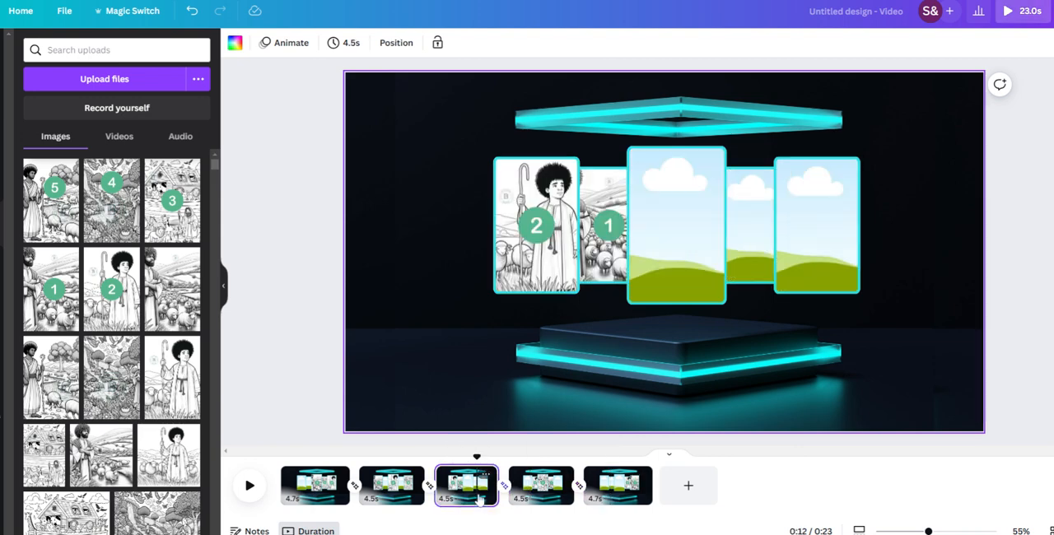
{"action": "left_click", "coordinate": [541, 493]}
{"action": "left_click", "coordinate": [705, 241]}
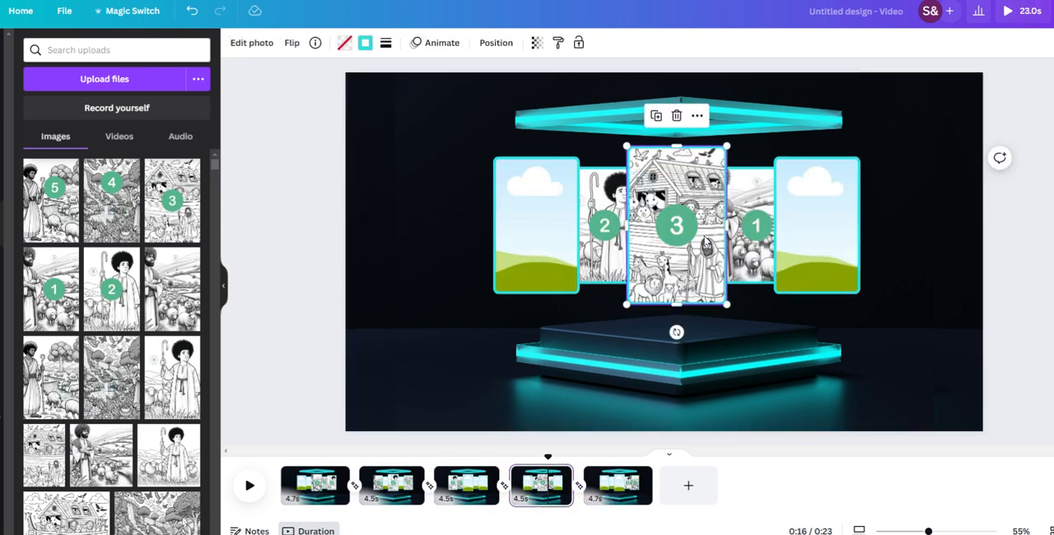
{"action": "left_click", "coordinate": [676, 115]}
{"action": "left_click", "coordinate": [687, 148]}
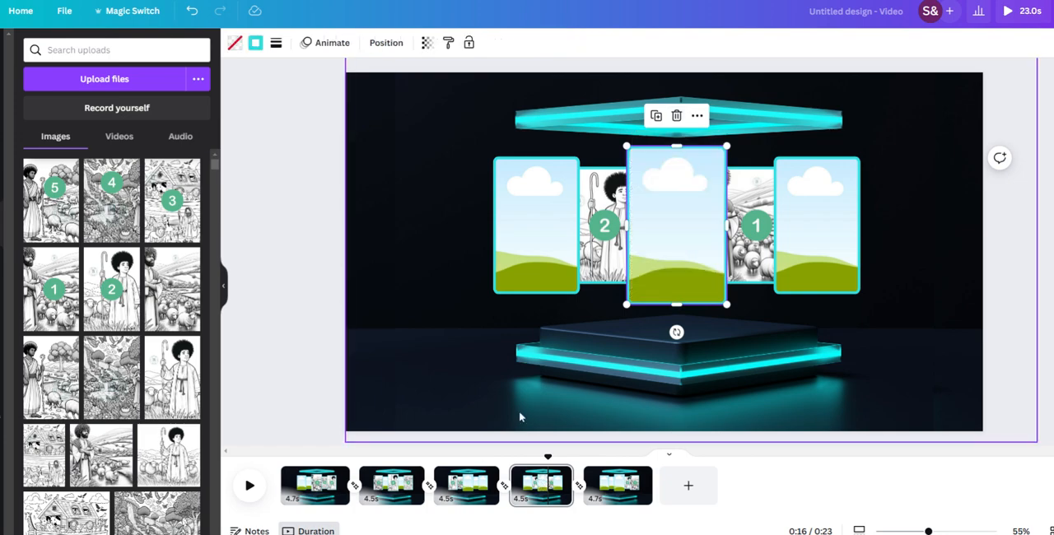
Step: Fill page 3's centre frame with uploaded image 3
{"action": "left_click", "coordinate": [466, 488]}
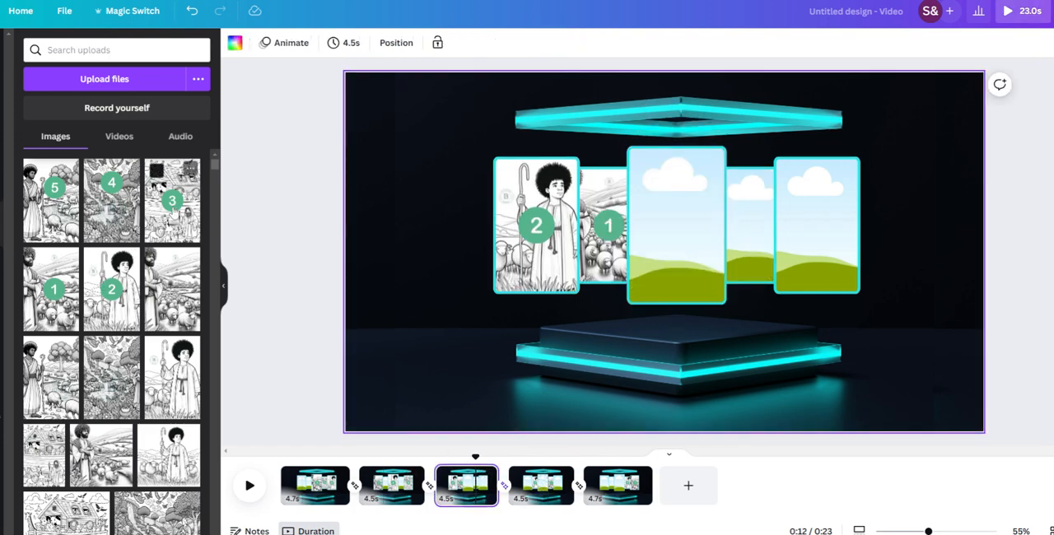
{"action": "left_click_drag", "start_coordinate": [176, 217], "coordinate": [651, 236]}
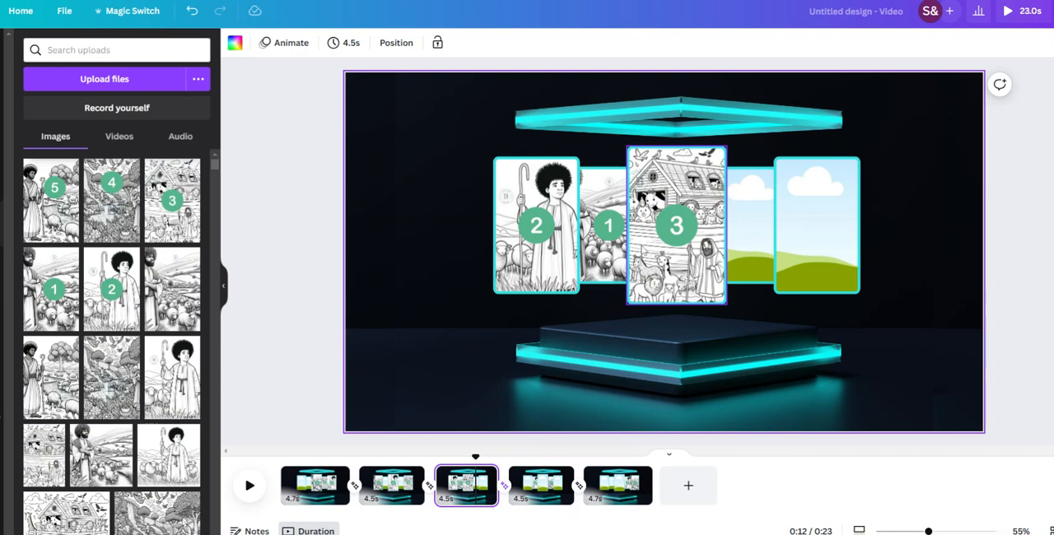
Step: Place uploaded image 3 in page 4's far-left frame and in page 5's inner-left frame
{"action": "left_click", "coordinate": [543, 490]}
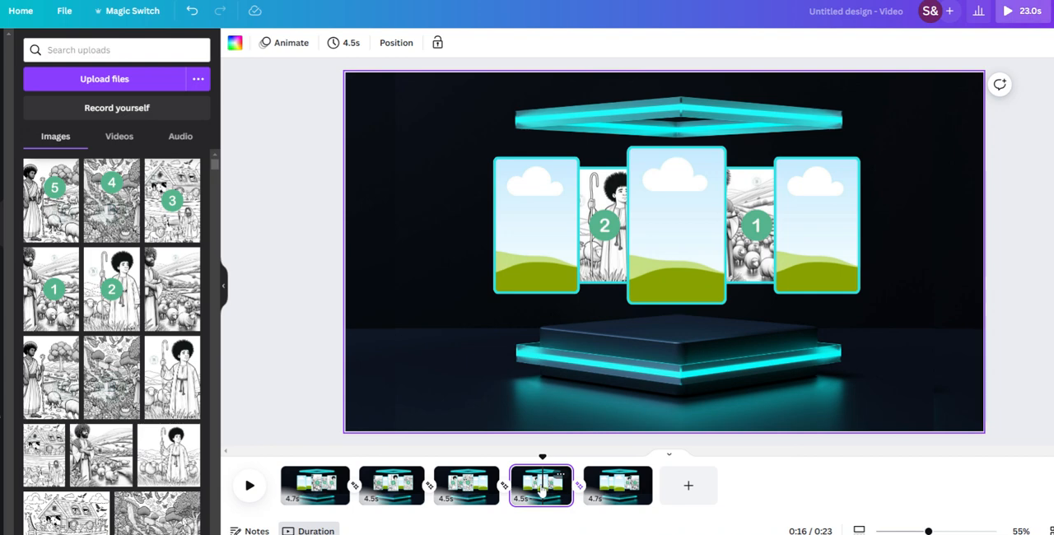
{"action": "mouse_move", "coordinate": [156, 169]}
{"action": "left_mouse_down"}
{"action": "mouse_move", "coordinate": [206, 202]}
{"action": "mouse_move", "coordinate": [201, 218]}
{"action": "mouse_move", "coordinate": [506, 204]}
{"action": "mouse_move", "coordinate": [527, 214]}
{"action": "left_mouse_up"}
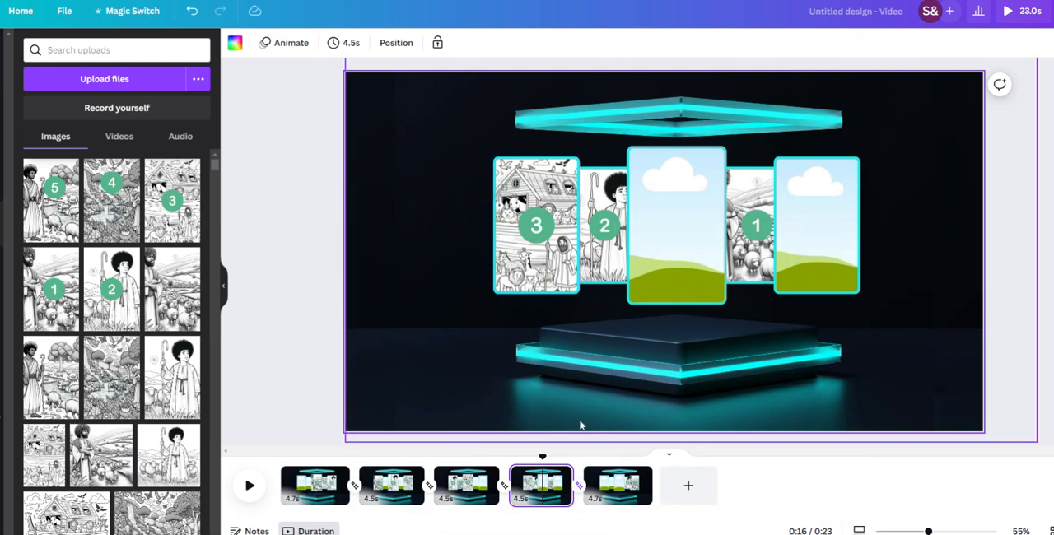
{"action": "left_click", "coordinate": [622, 494]}
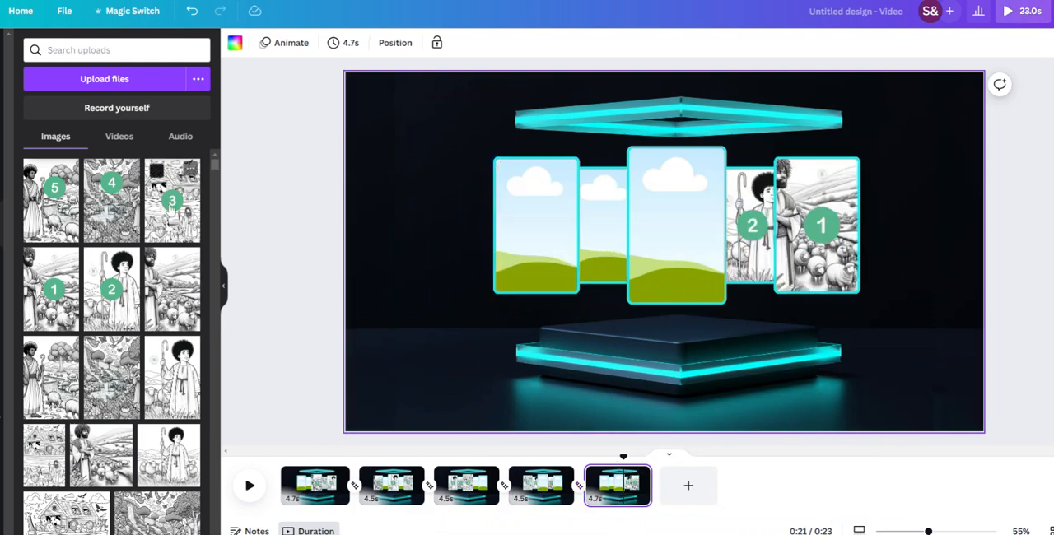
{"action": "left_click_drag", "start_coordinate": [172, 200], "coordinate": [609, 239]}
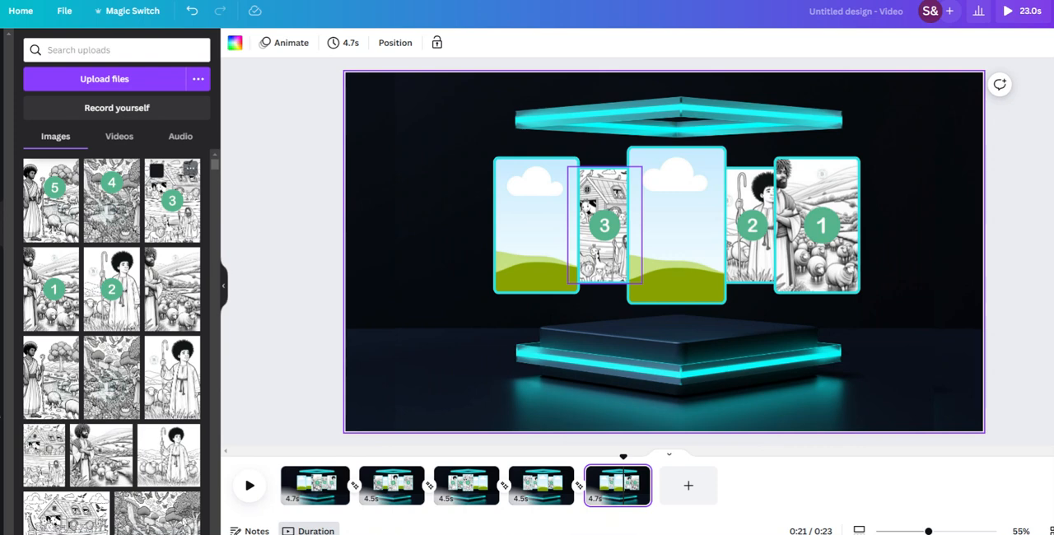
Step: Place uploaded image 4 in page 1's inner-left frame and in page 2's inner-right frame
{"action": "left_click", "coordinate": [312, 503]}
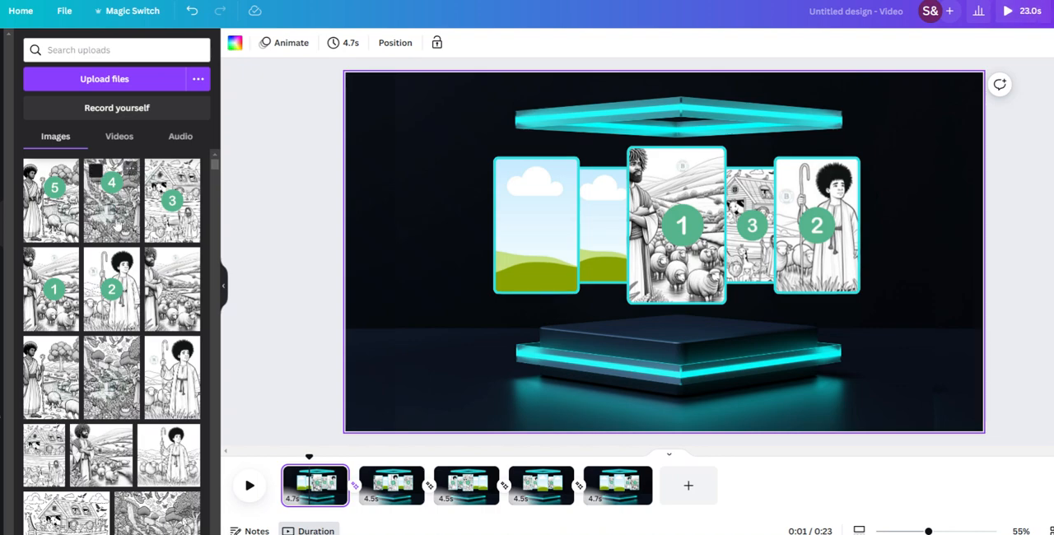
{"action": "mouse_move", "coordinate": [117, 227]}
{"action": "left_mouse_down"}
{"action": "mouse_move", "coordinate": [582, 254]}
{"action": "mouse_move", "coordinate": [603, 231]}
{"action": "left_mouse_up"}
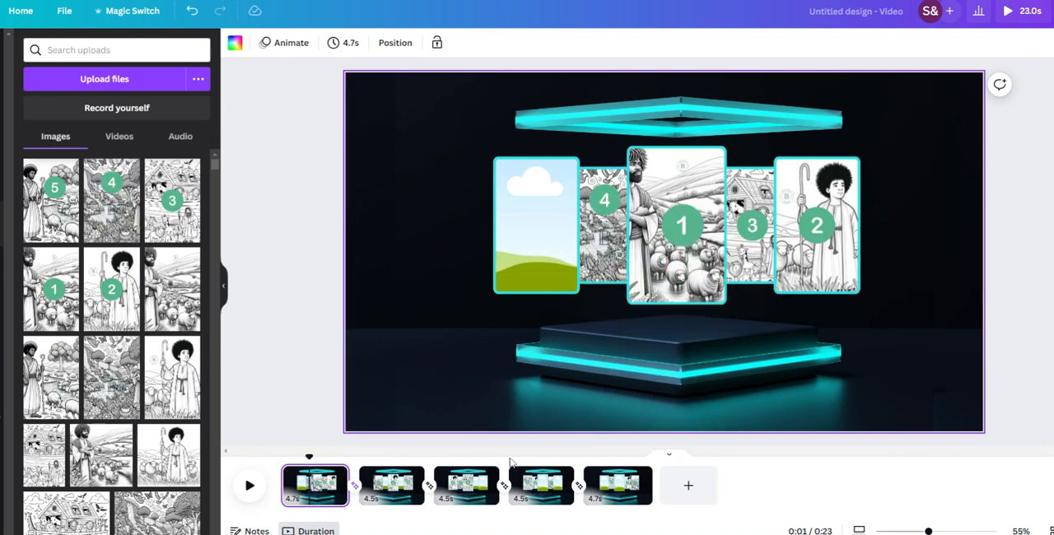
{"action": "left_click", "coordinate": [395, 487]}
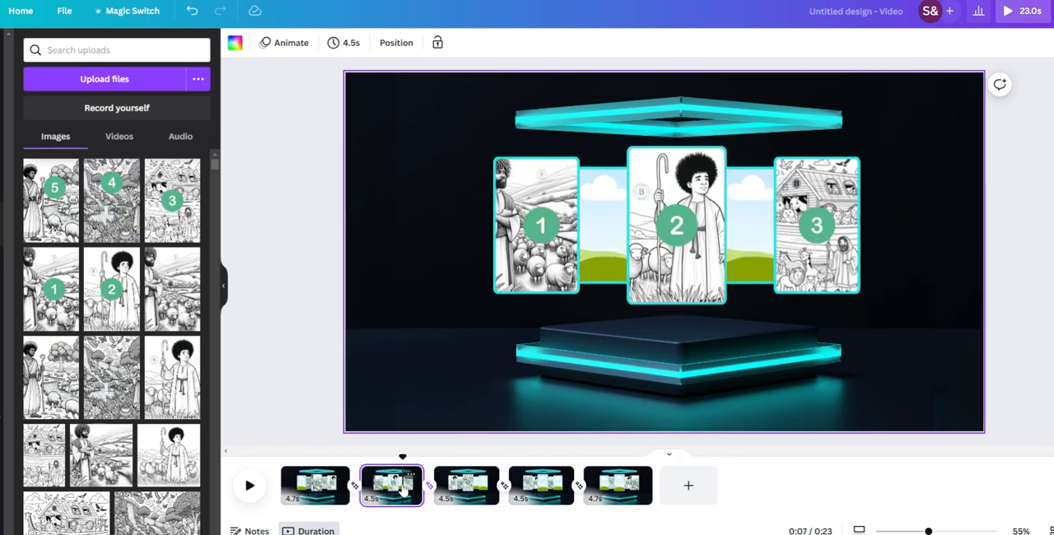
{"action": "left_click", "coordinate": [116, 204]}
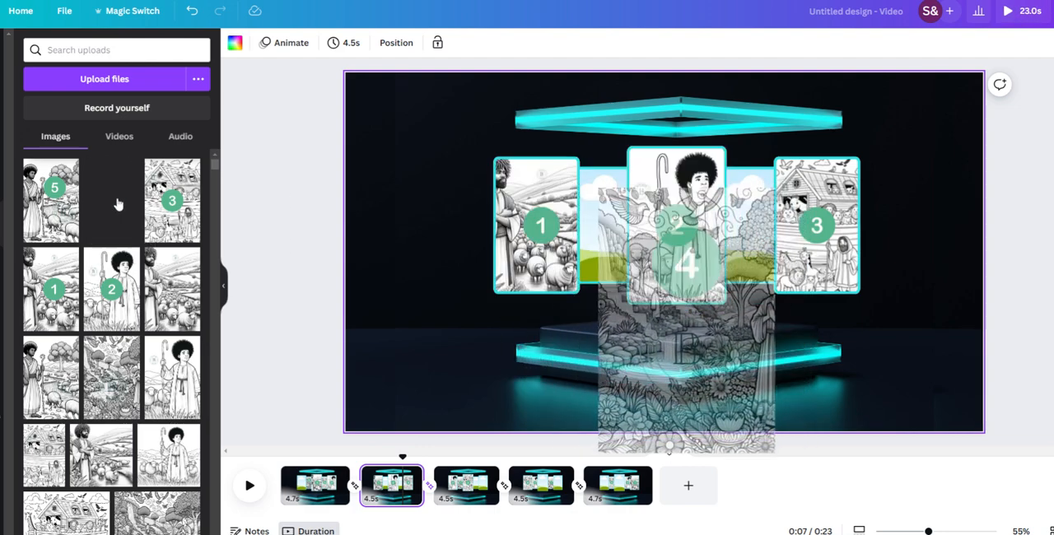
{"action": "left_click_drag", "start_coordinate": [118, 204], "coordinate": [789, 202]}
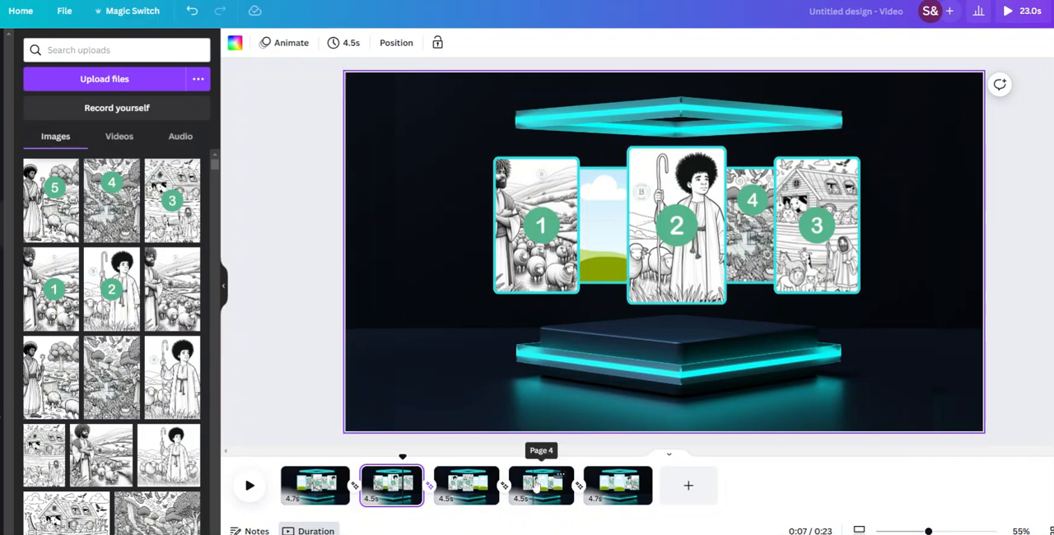
Step: Place uploaded image 4 in page 3's far-right frame, page 4's centre frame and page 5's far-left frame
{"action": "left_click", "coordinate": [452, 492]}
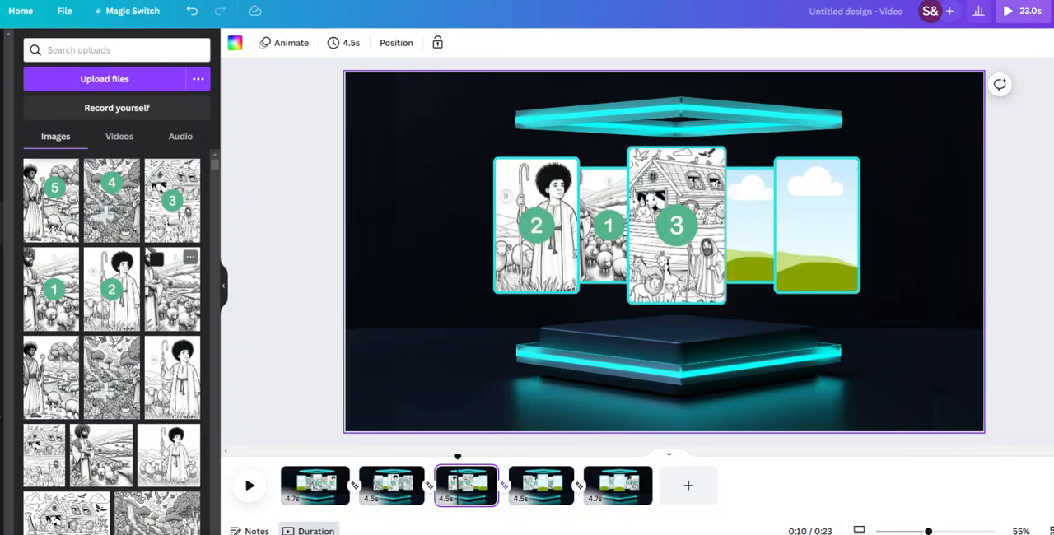
{"action": "left_click_drag", "start_coordinate": [115, 197], "coordinate": [823, 228]}
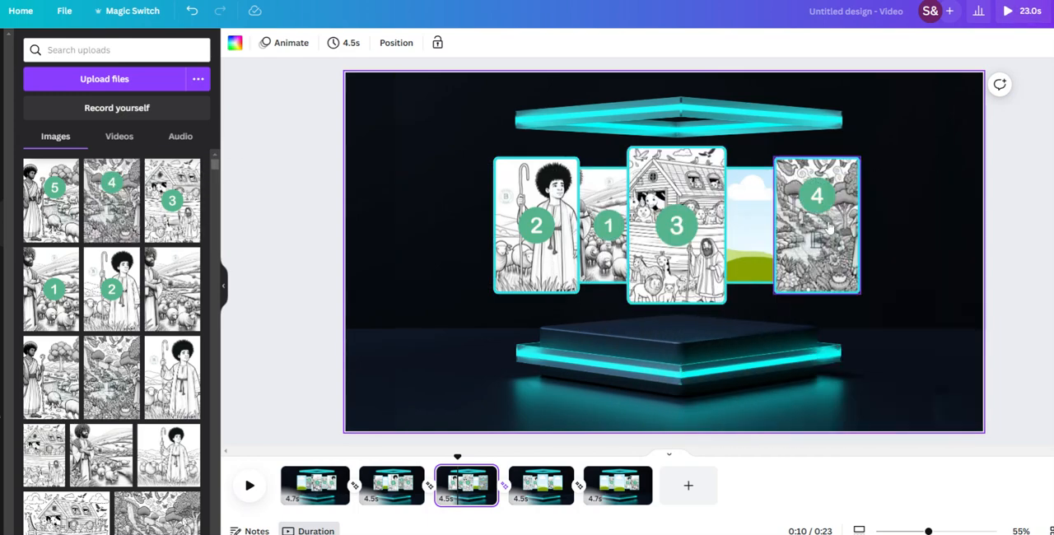
{"action": "left_click", "coordinate": [541, 494]}
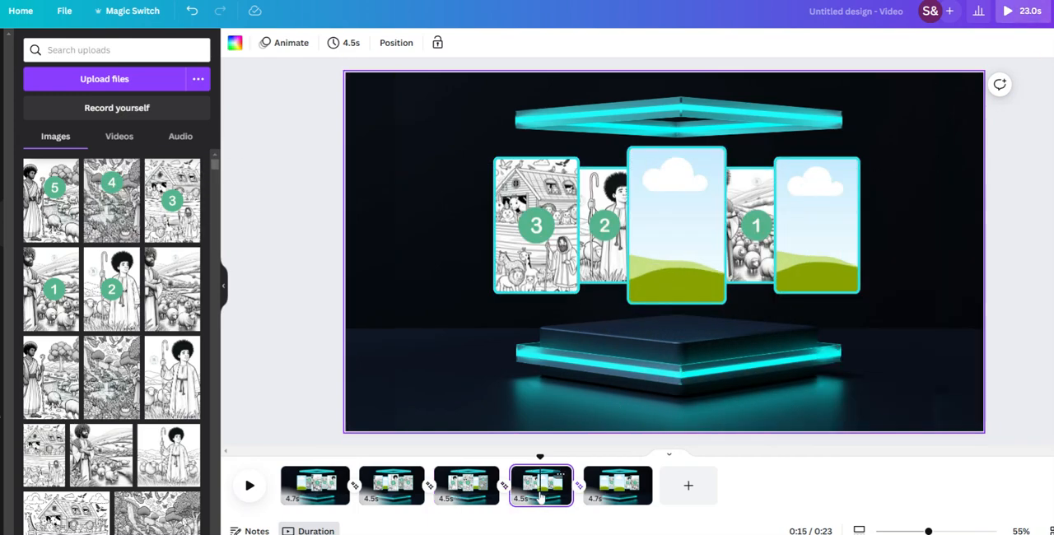
{"action": "left_click_drag", "start_coordinate": [140, 222], "coordinate": [692, 263]}
{"action": "left_click", "coordinate": [617, 498]}
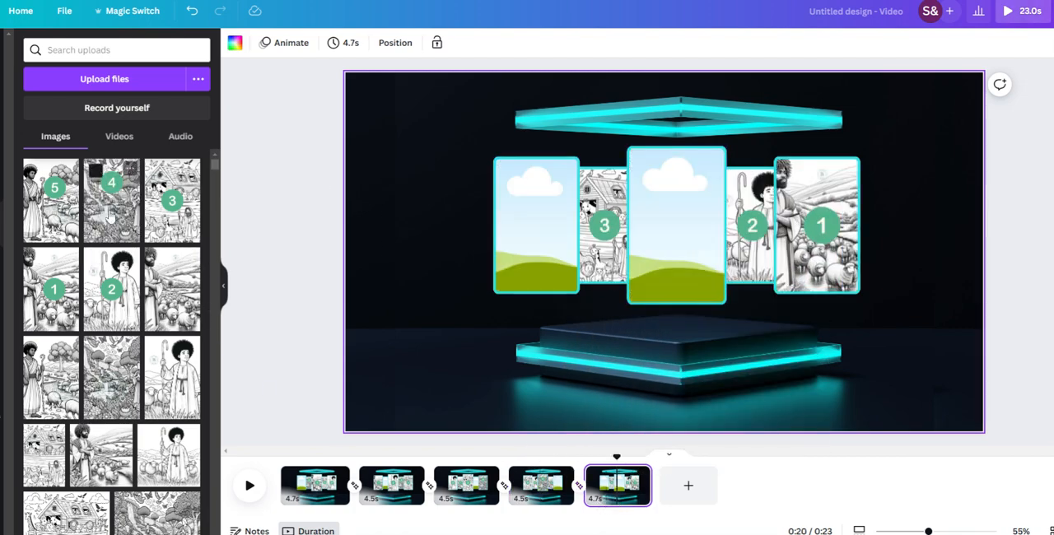
{"action": "left_click_drag", "start_coordinate": [115, 217], "coordinate": [522, 238]}
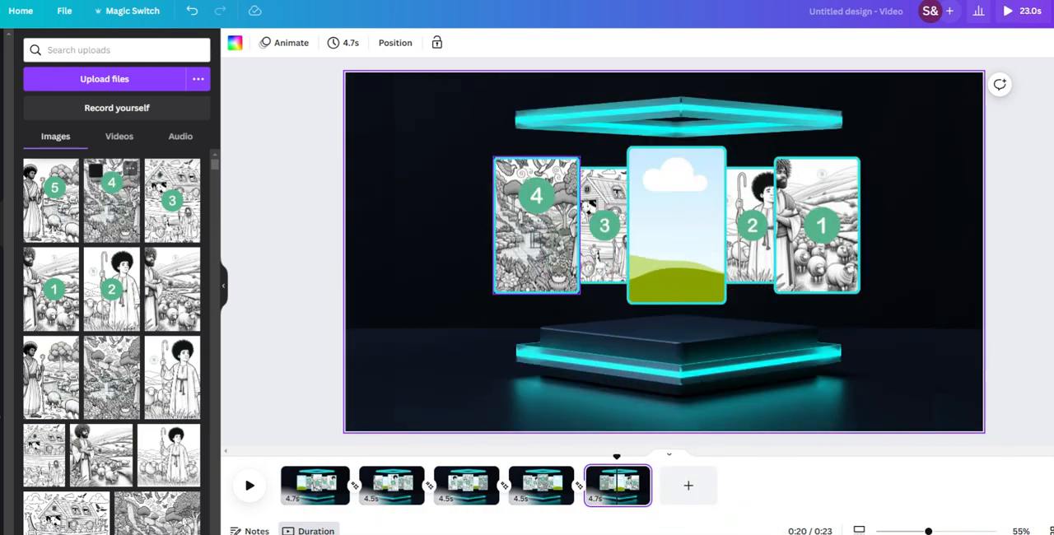
Step: Place uploaded image 5 in page 1's far-left frame and in page 2's inner-left frame
{"action": "left_click", "coordinate": [323, 491]}
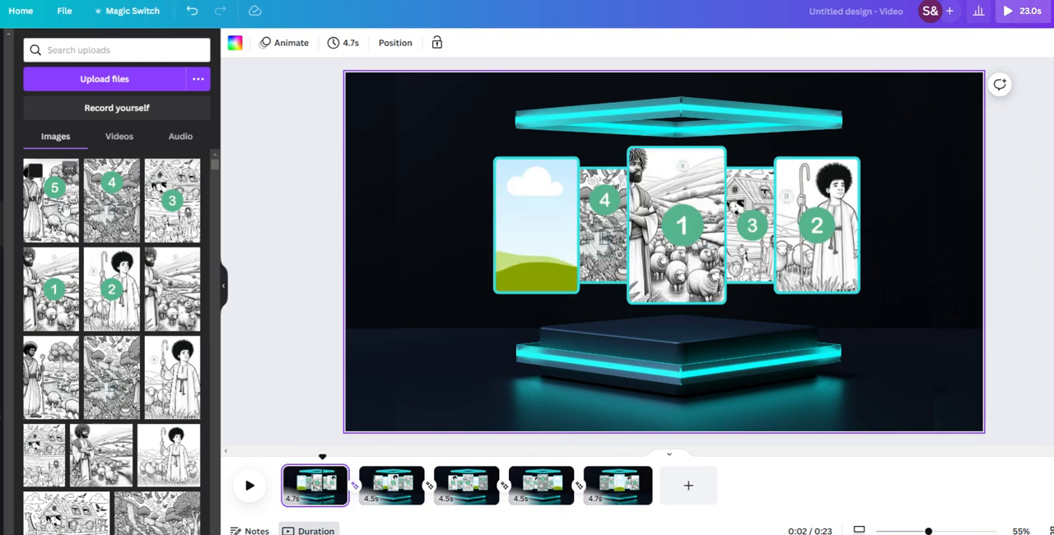
{"action": "left_click_drag", "start_coordinate": [57, 186], "coordinate": [579, 283]}
{"action": "left_click", "coordinate": [389, 485]}
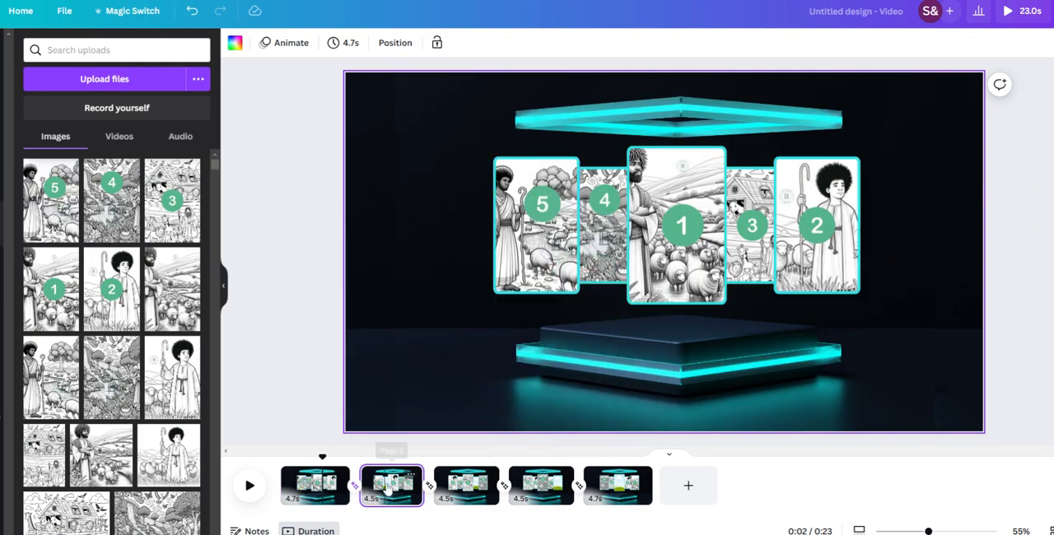
{"action": "left_click_drag", "start_coordinate": [71, 234], "coordinate": [623, 261]}
Step: Place uploaded image 5 in page 3's inner-right frame, page 4's far-right frame and page 5's centre frame
{"action": "left_click", "coordinate": [466, 484]}
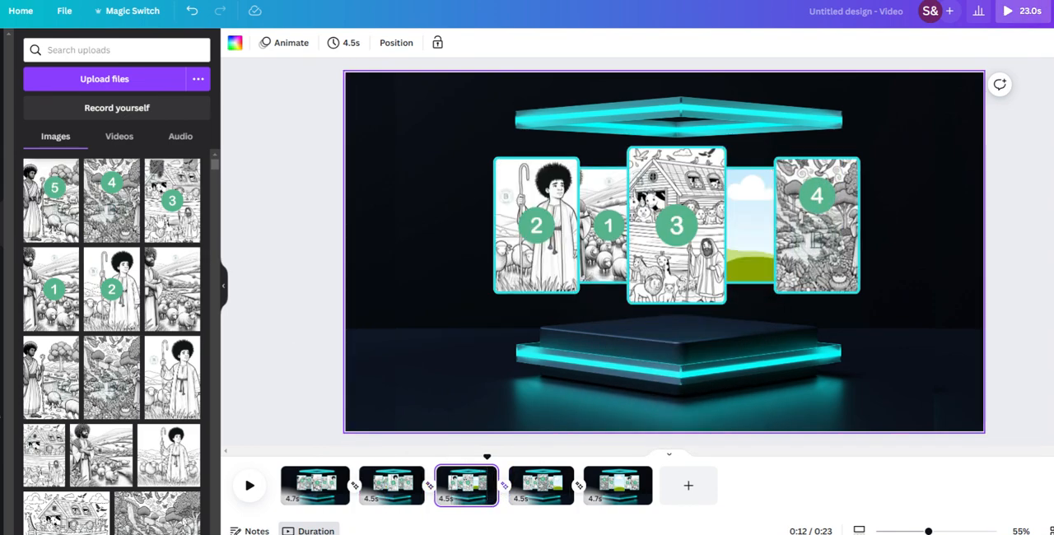
{"action": "left_click_drag", "start_coordinate": [61, 207], "coordinate": [811, 326]}
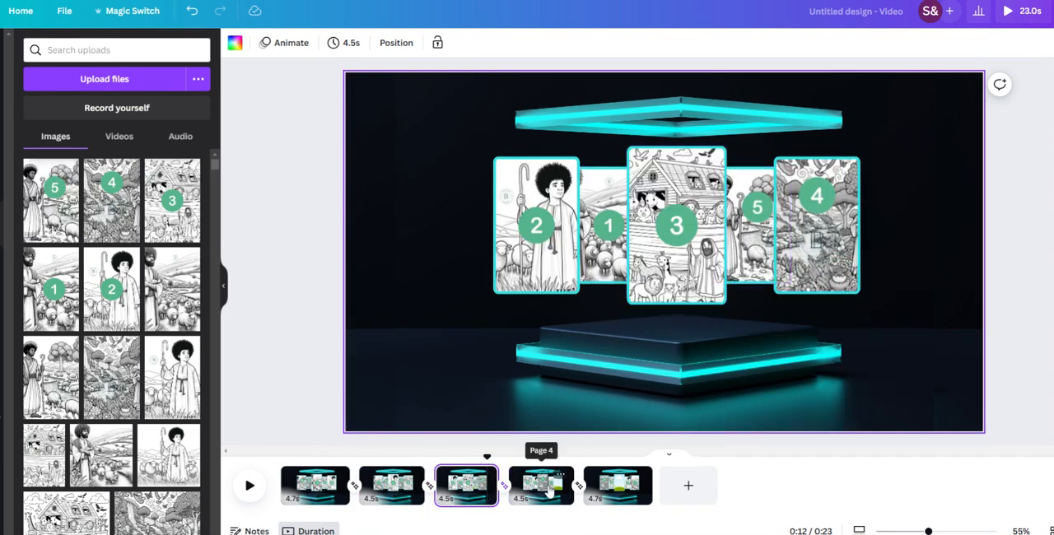
{"action": "left_click", "coordinate": [541, 485]}
{"action": "left_click_drag", "start_coordinate": [80, 233], "coordinate": [832, 280]}
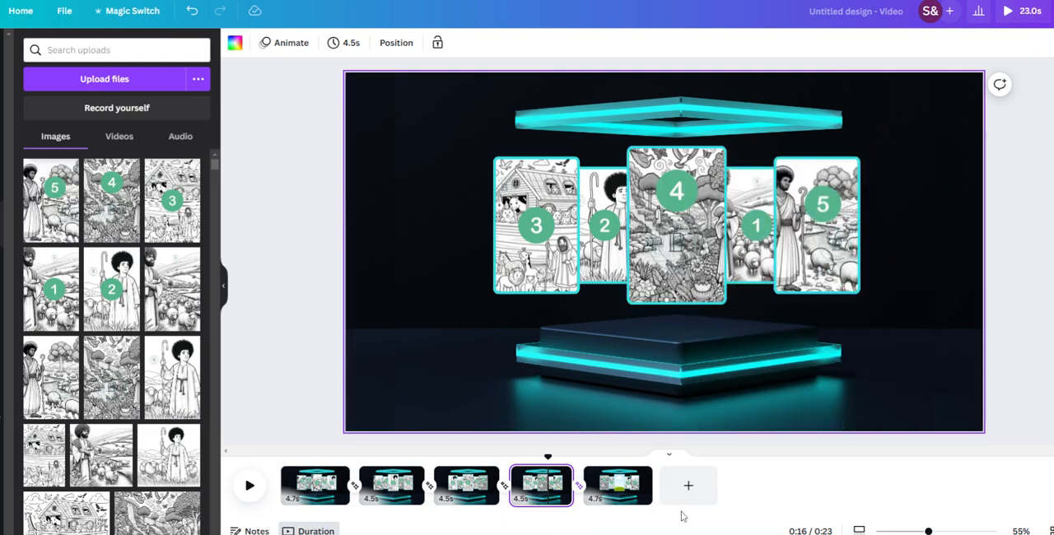
{"action": "left_click", "coordinate": [617, 487]}
{"action": "left_click_drag", "start_coordinate": [51, 198], "coordinate": [708, 271]}
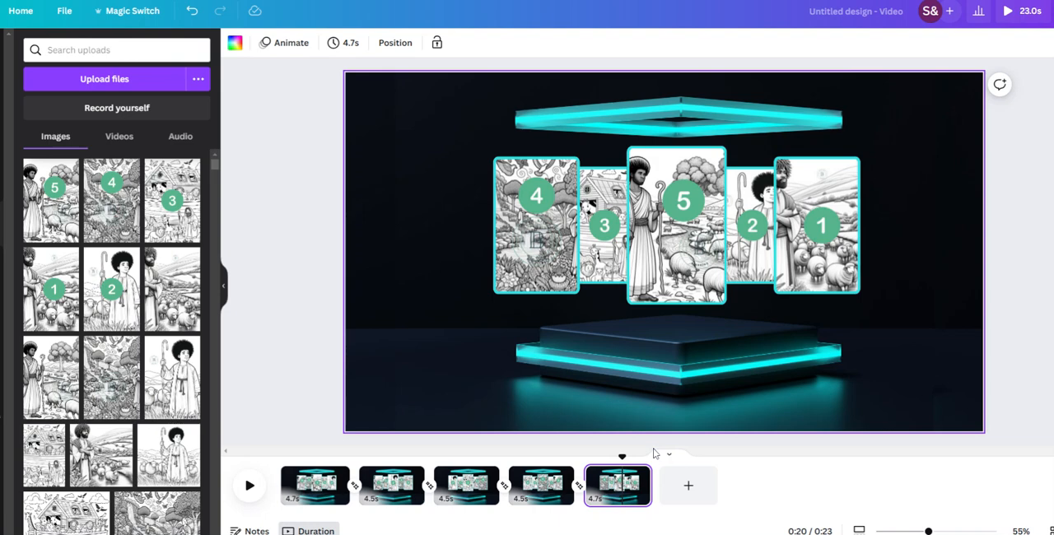
Step: Preview the video and set the timing of all five pages to 1.0 second
{"action": "left_click", "coordinate": [1011, 11]}
{"action": "left_click", "coordinate": [289, 502]}
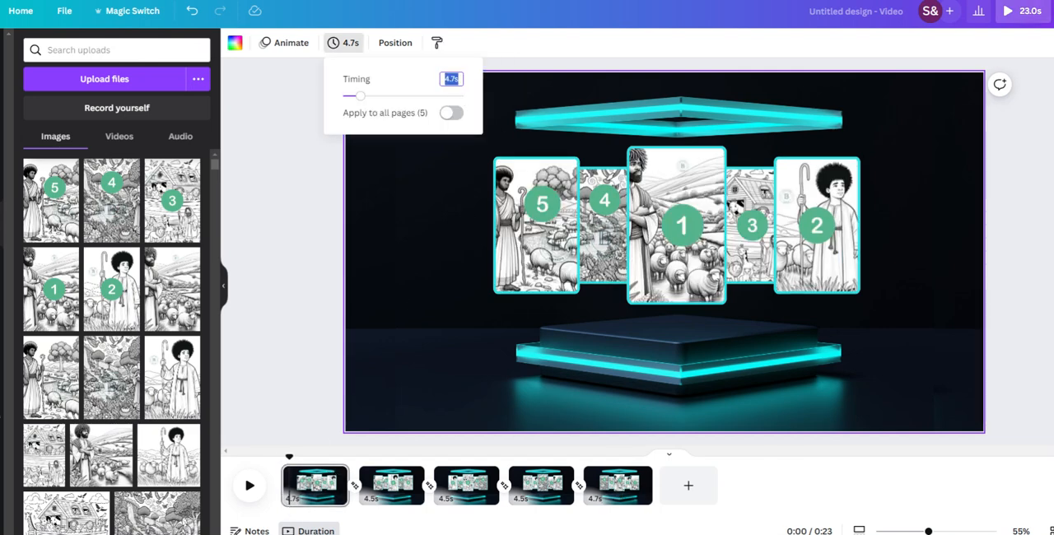
{"action": "type", "text": "1"}
{"action": "left_click", "coordinate": [446, 114]}
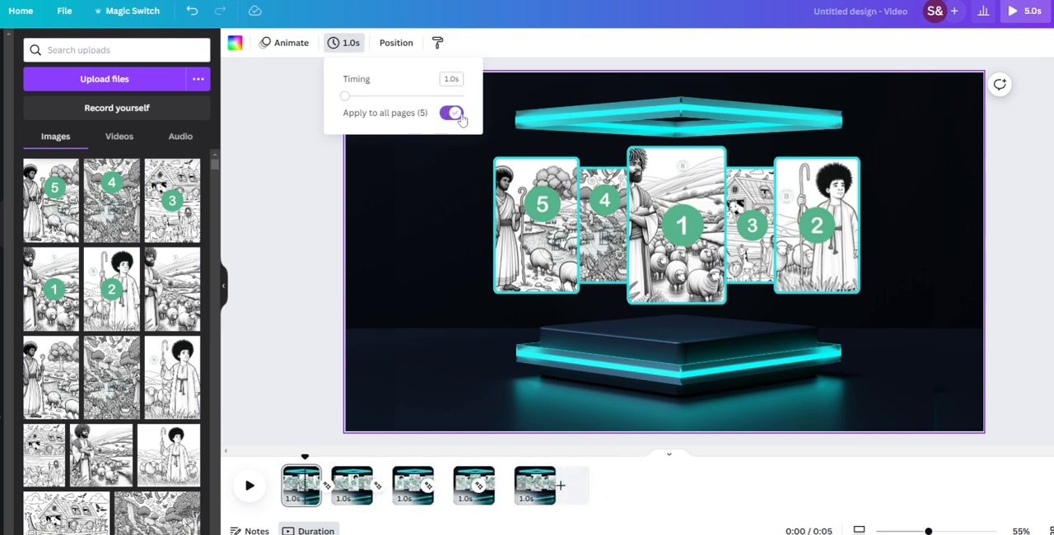
{"action": "left_click", "coordinate": [510, 53]}
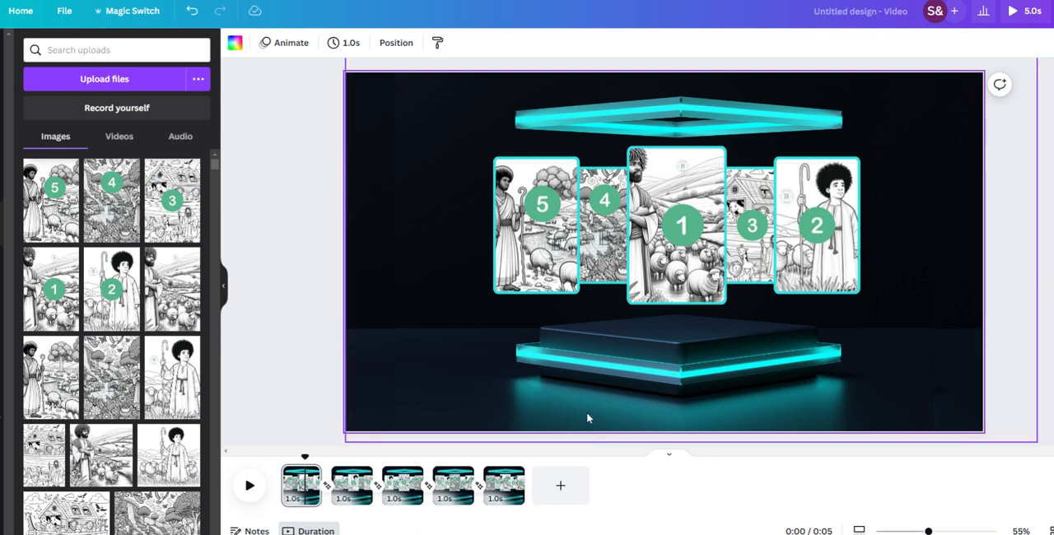
{"action": "left_click", "coordinate": [308, 487]}
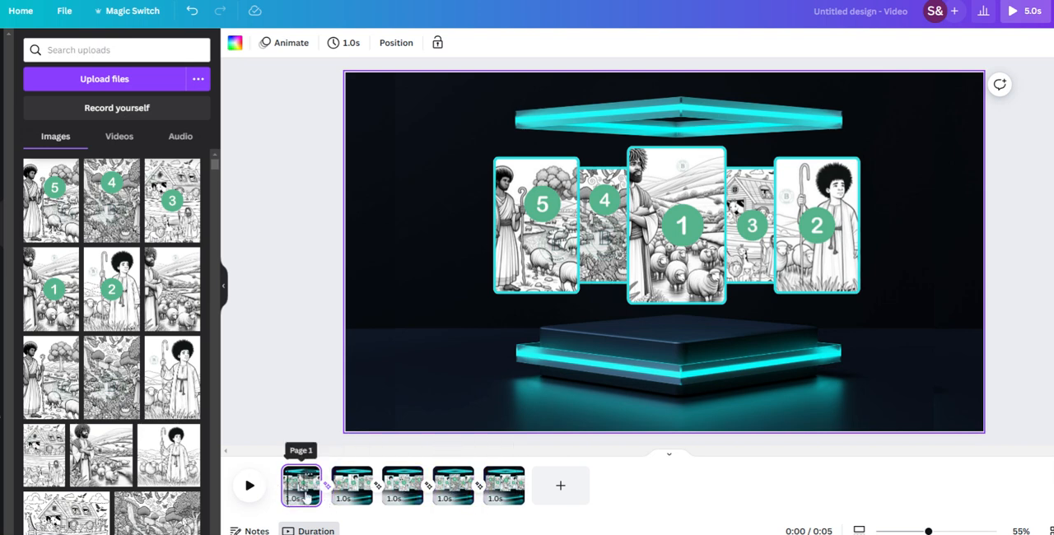
{"action": "left_click", "coordinate": [354, 493], "text": "shift"}
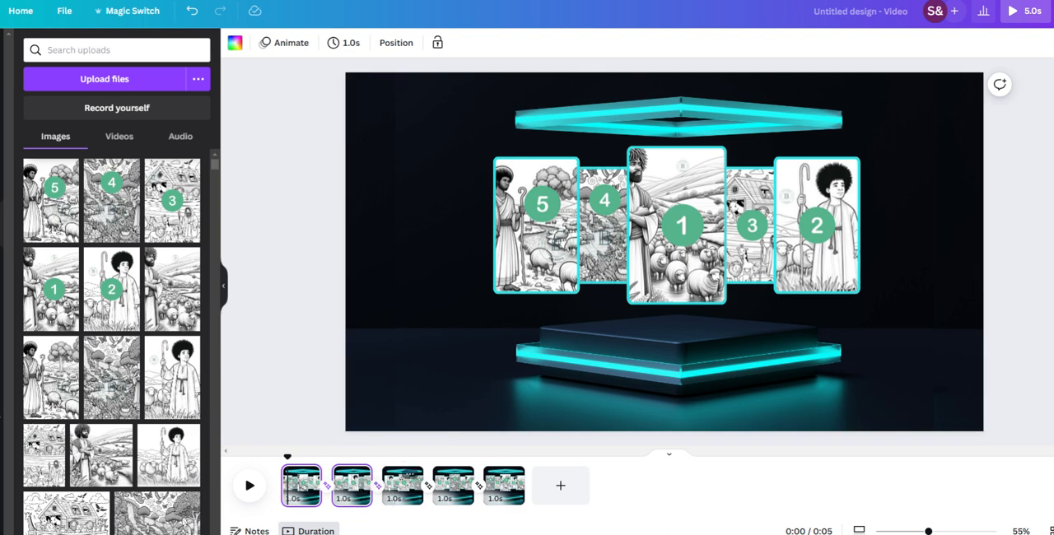
{"action": "left_click", "coordinate": [502, 493], "text": "shift"}
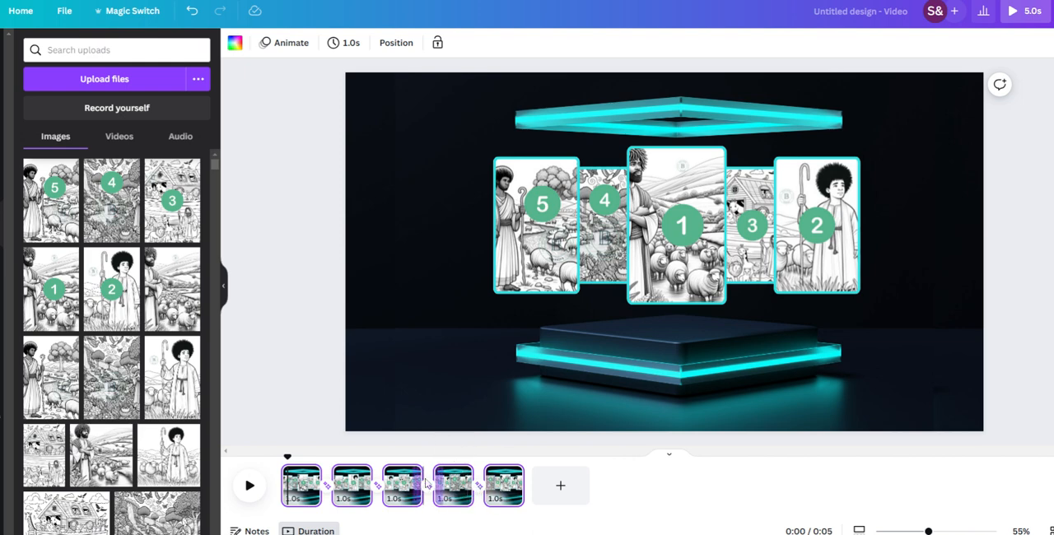
{"action": "left_click", "coordinate": [460, 475]}
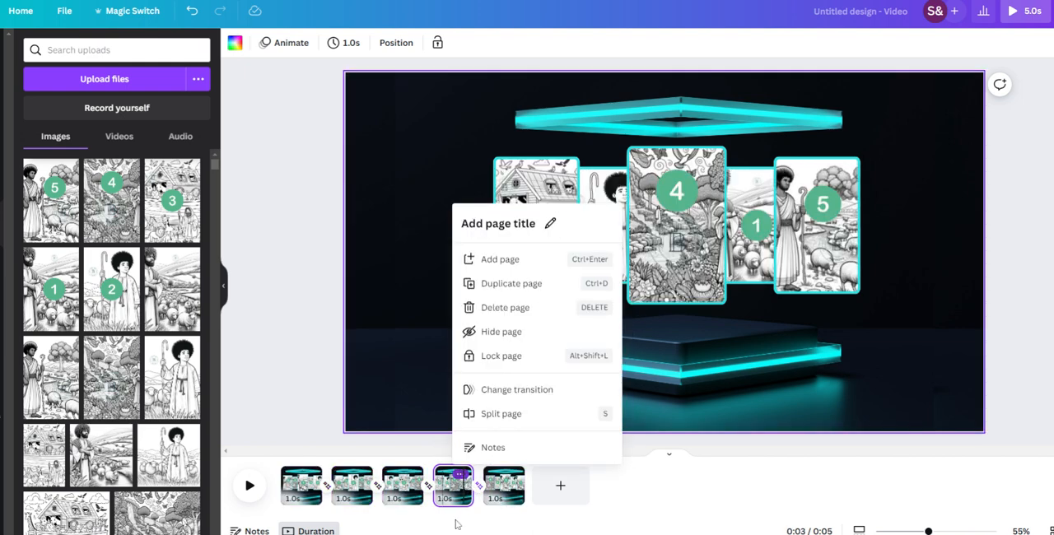
Step: Duplicate all five pages together so the carousel sequence repeats once more
{"action": "left_click", "coordinate": [309, 495], "text": "shift"}
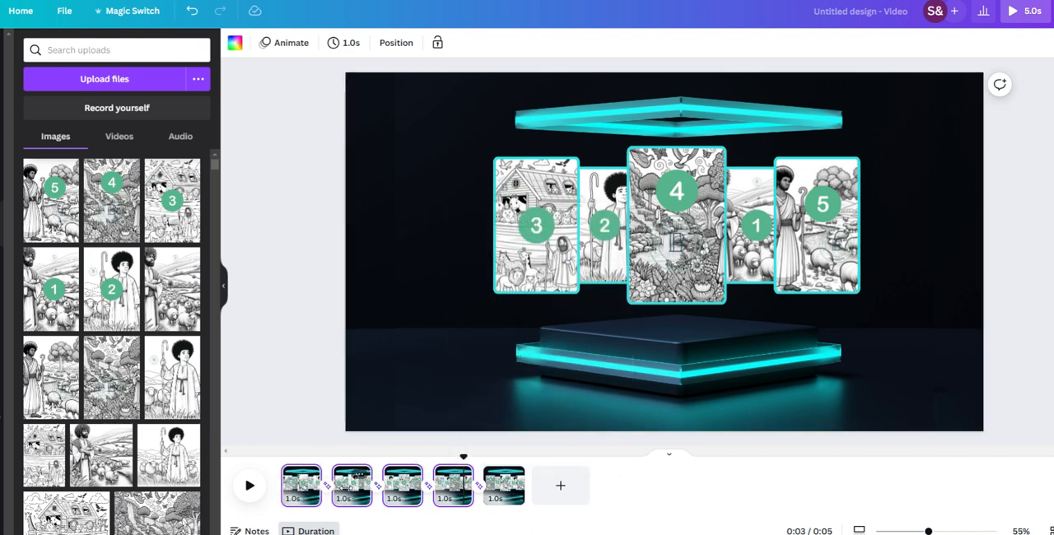
{"action": "left_click", "coordinate": [504, 493], "text": "shift"}
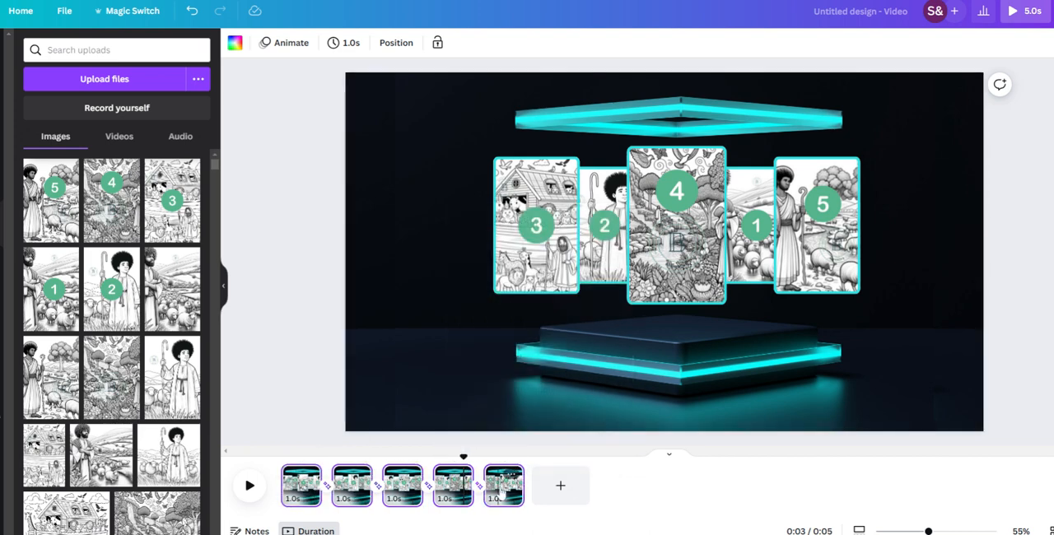
{"action": "key", "text": "ctrl+d"}
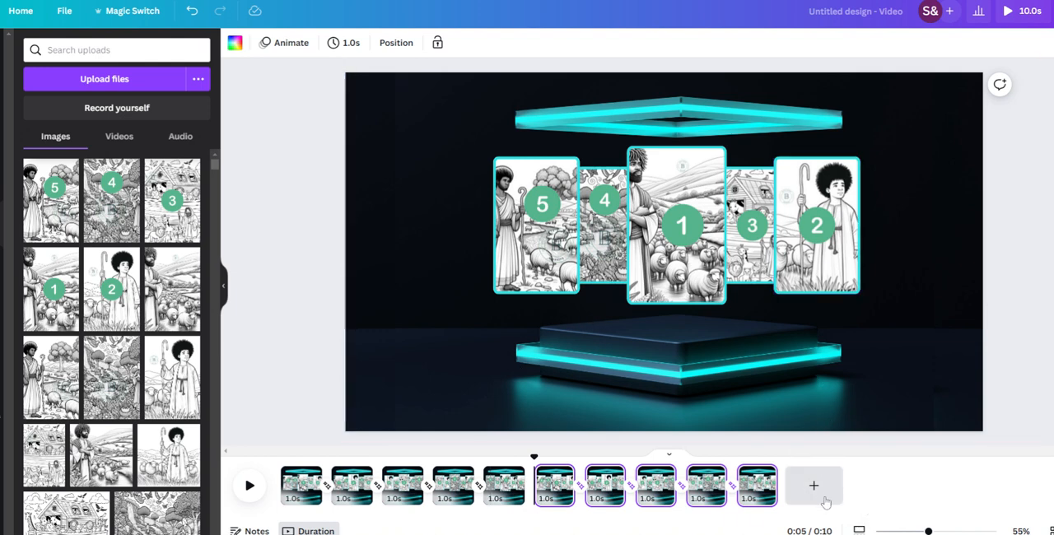
Step: Preview the extended carousel video and view the design's sharing and download options
{"action": "left_click", "coordinate": [1027, 11]}
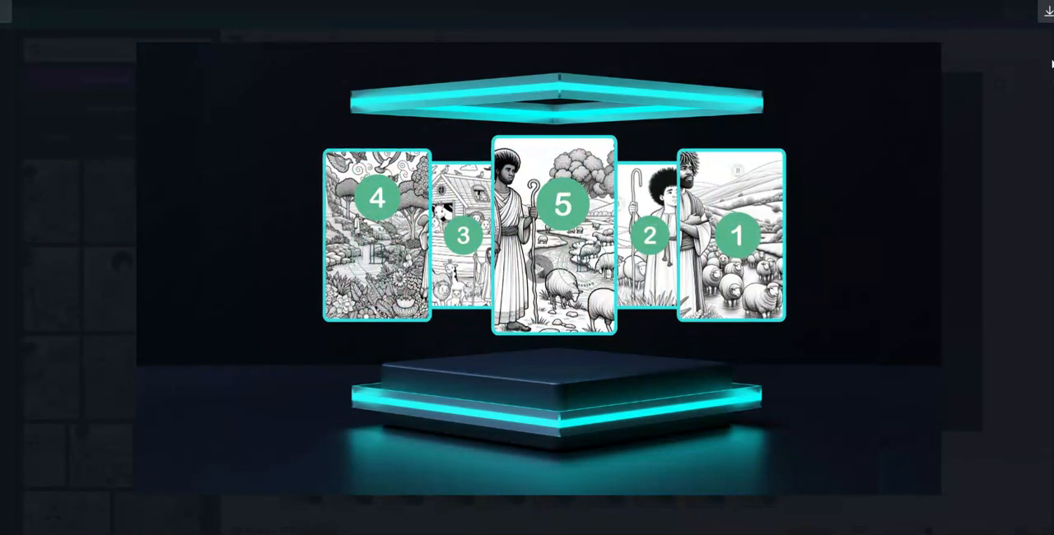
{"action": "key", "text": "Escape"}
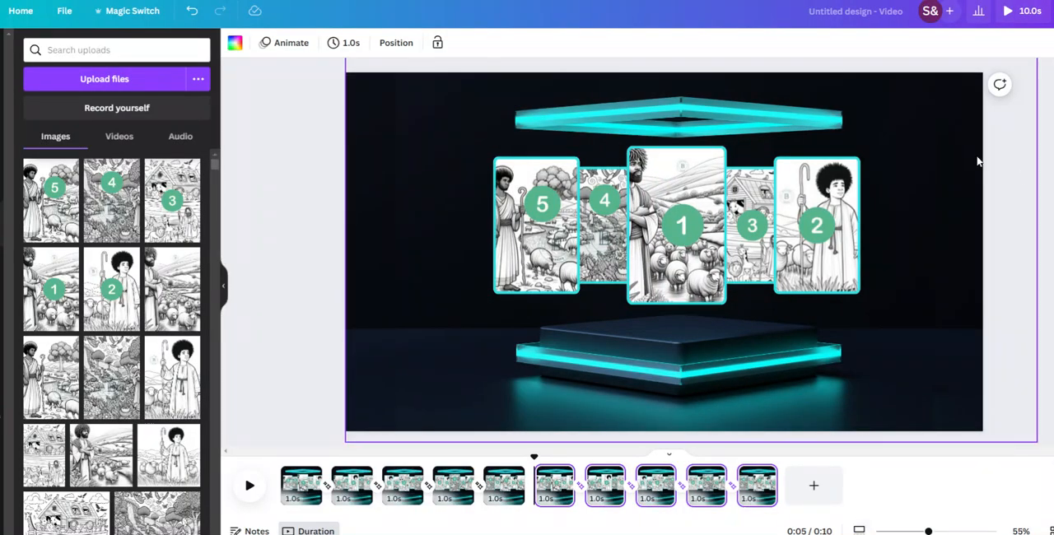
{"action": "left_click", "coordinate": [1053, 11]}
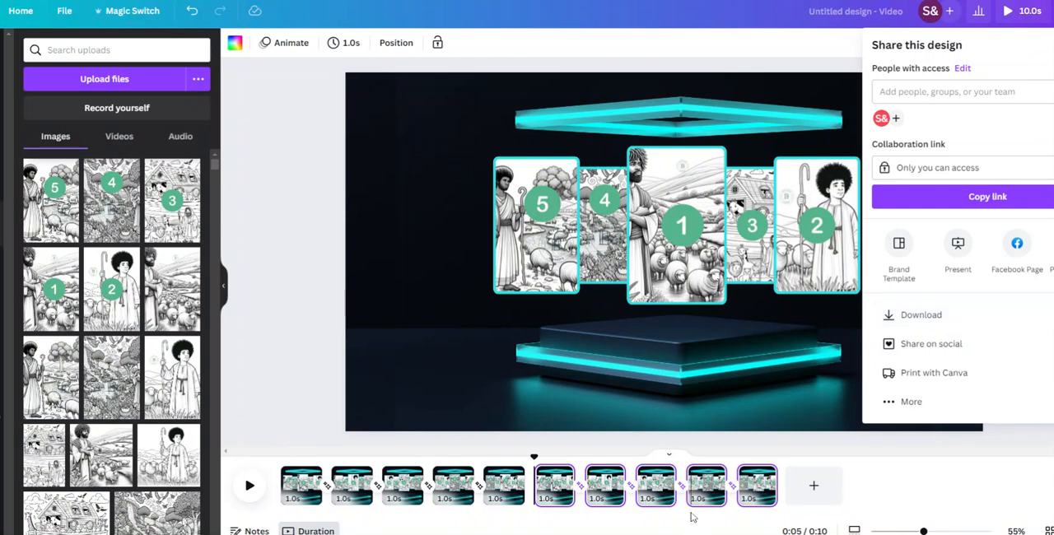
{"action": "left_click", "coordinate": [939, 499]}
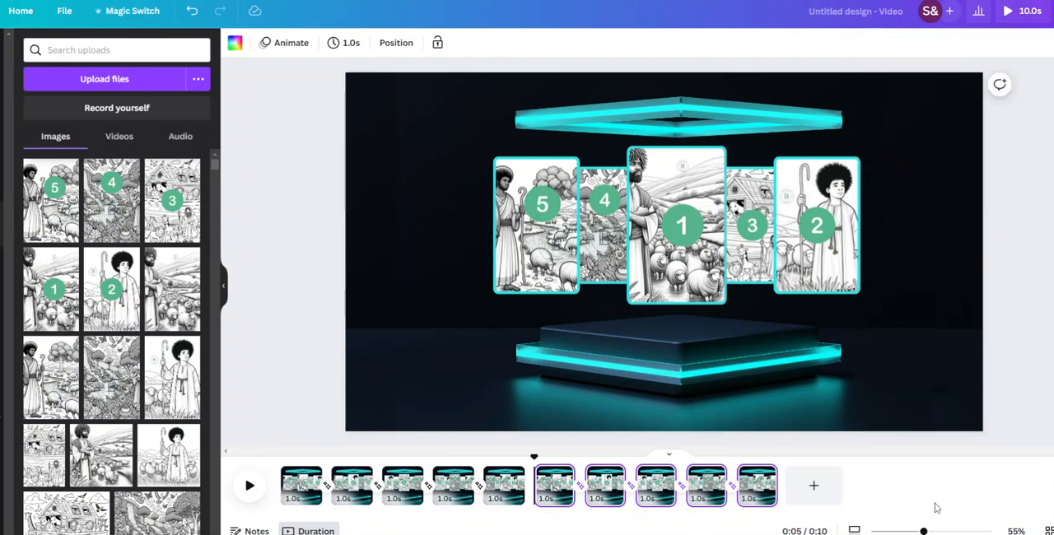